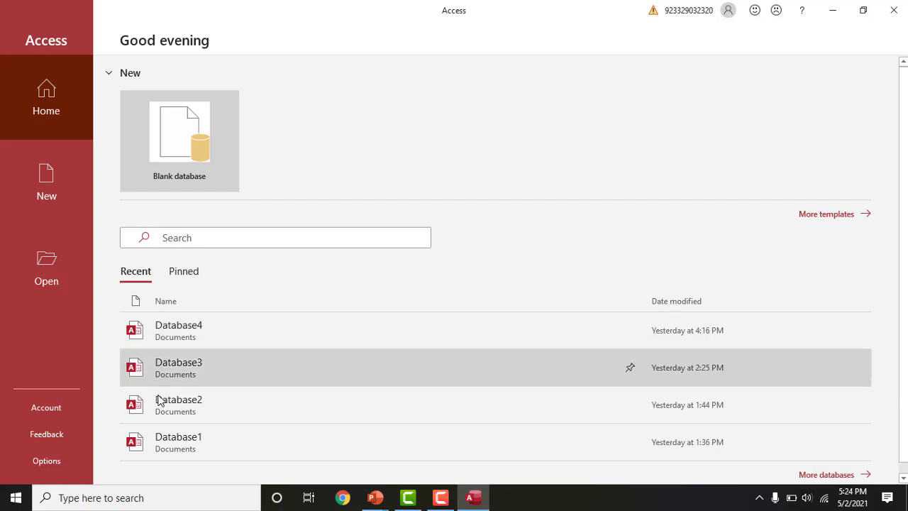
- Create a new blank Access database with the file name Student
click(177, 134)
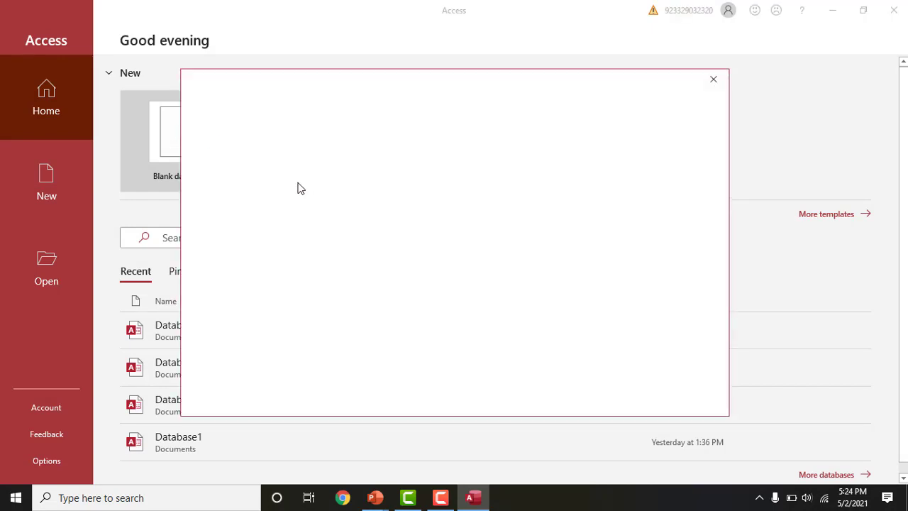
click(559, 171)
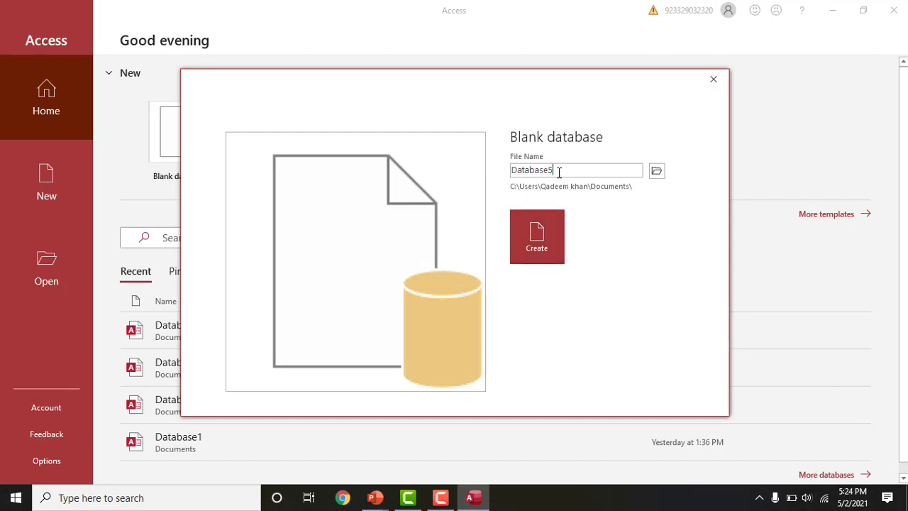
key(BackSpace)
key(BackSpace)
key(BackSpace)
key(BackSpace)
key(BackSpace)
key(BackSpace)
key(BackSpace)
key(BackSpace)
key(BackSpace)
text(Student)
click(542, 228)
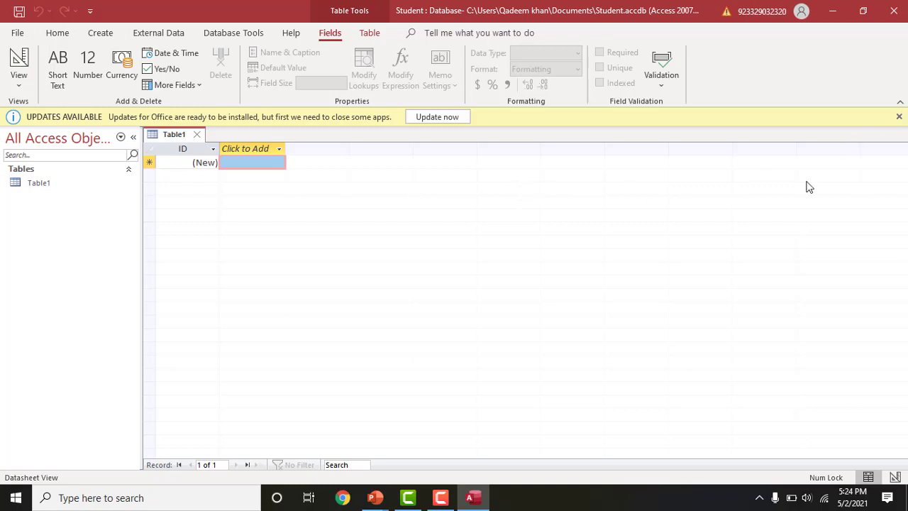
- Dismiss the updates notice and select Table1 in the object list
click(899, 117)
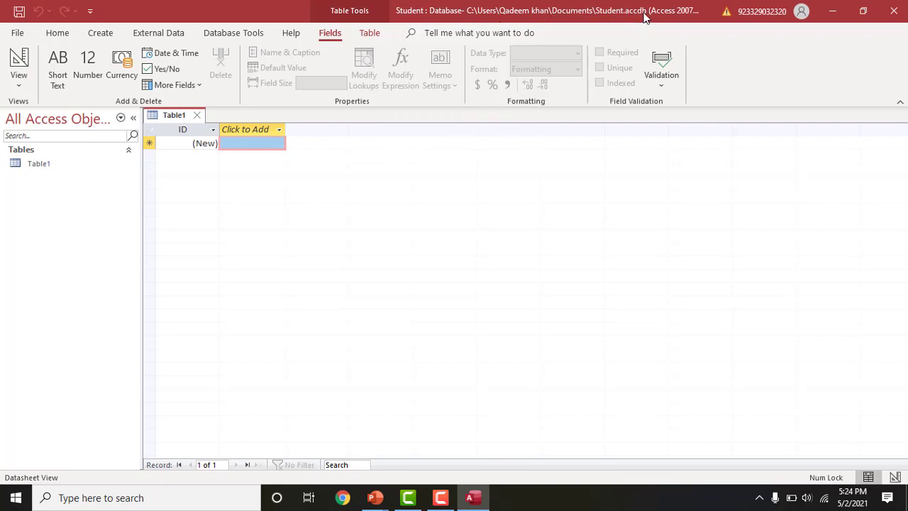
click(19, 164)
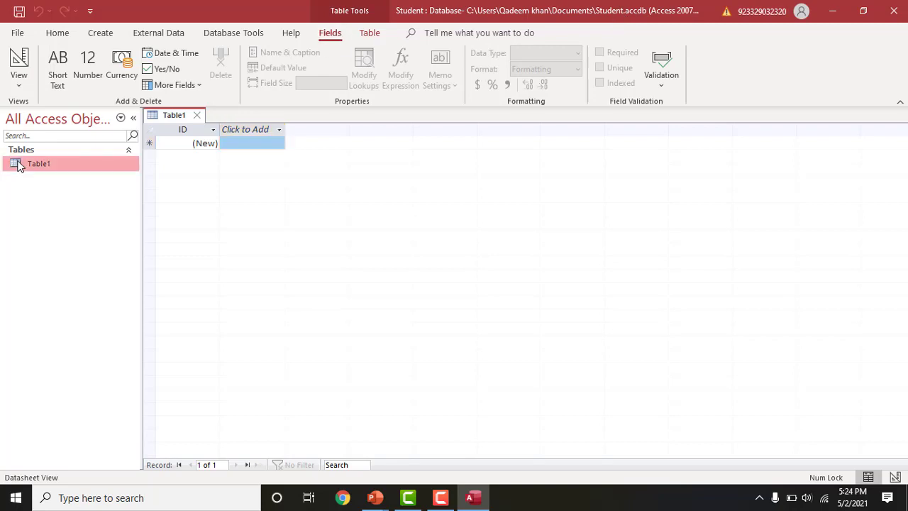
click(24, 164)
- Switch Table1 to Design View, entering BSStudent as the table name
right_click(57, 170)
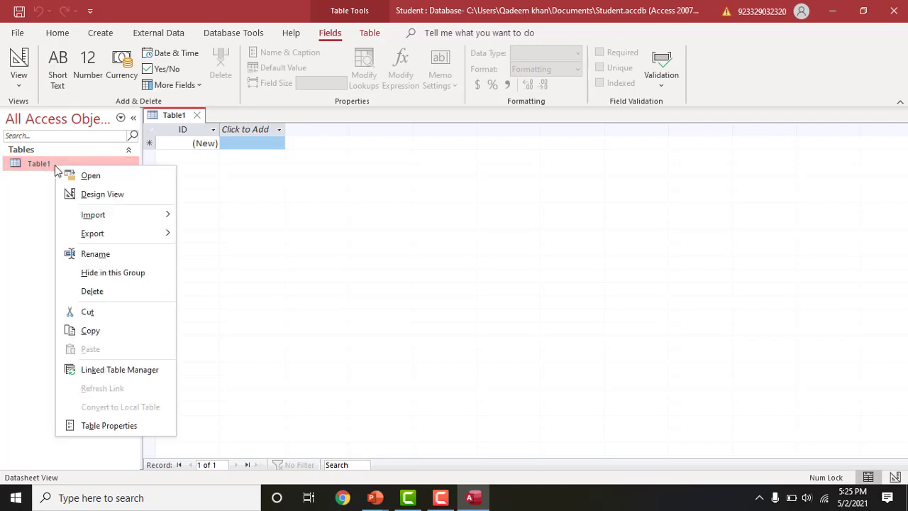
click(78, 194)
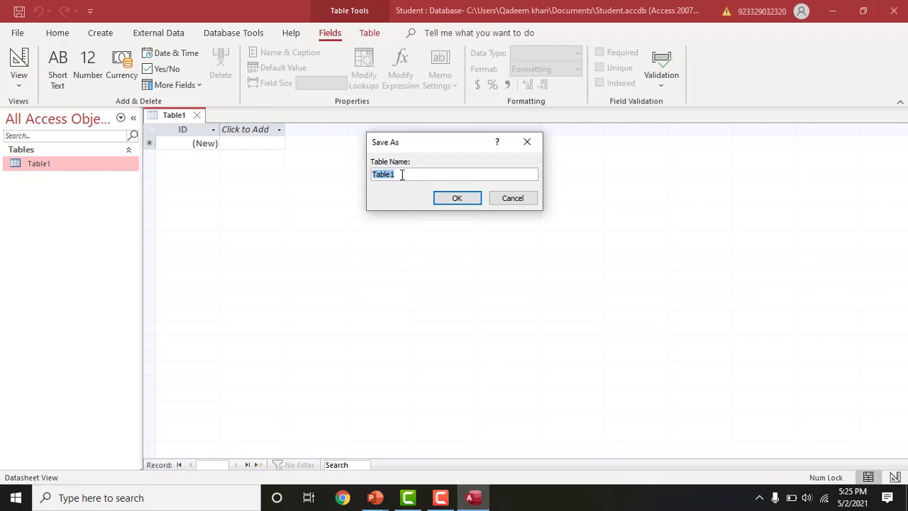
text(BSStudent)
- Save the table as BSStudent and rename its ID field to RegNumber, keeping AutoNumber
click(445, 199)
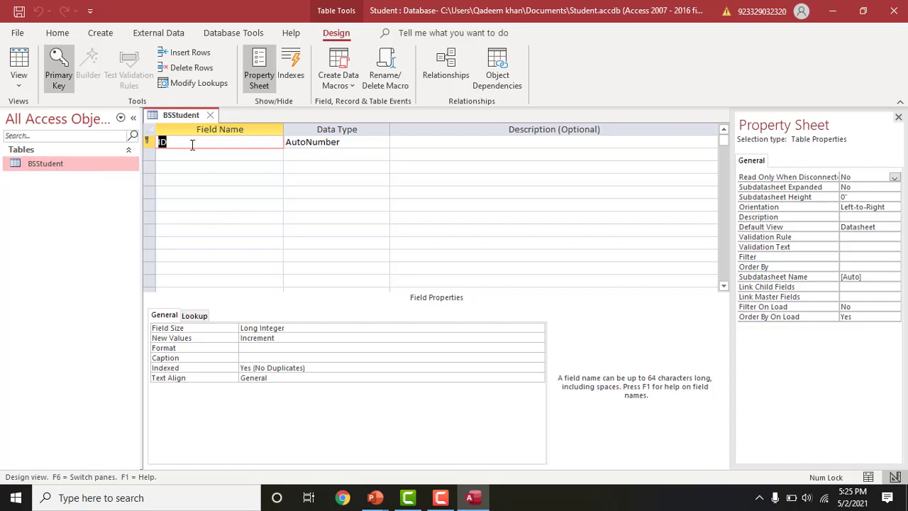
text(RegNumber)
click(358, 143)
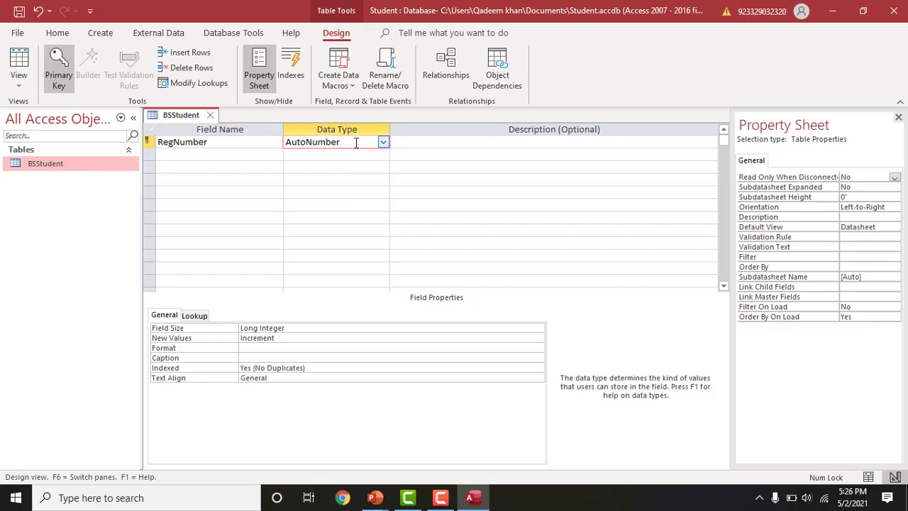
click(381, 143)
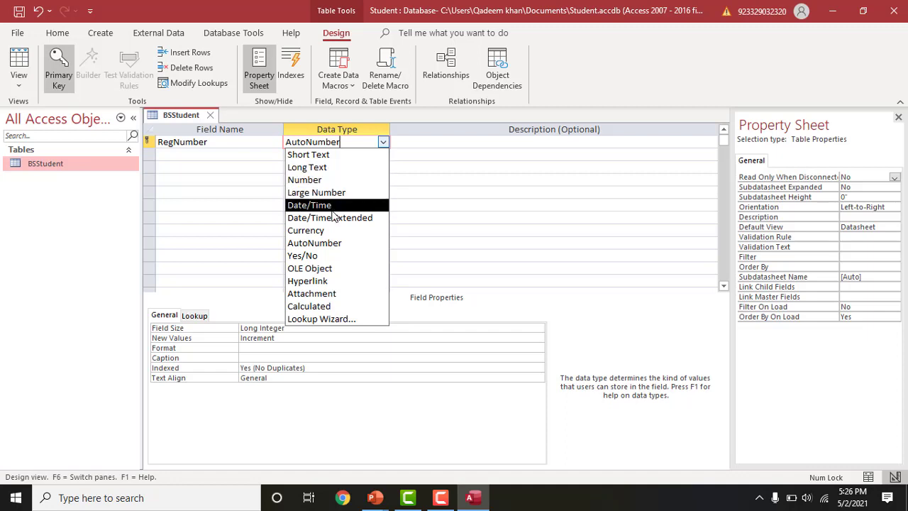
click(333, 242)
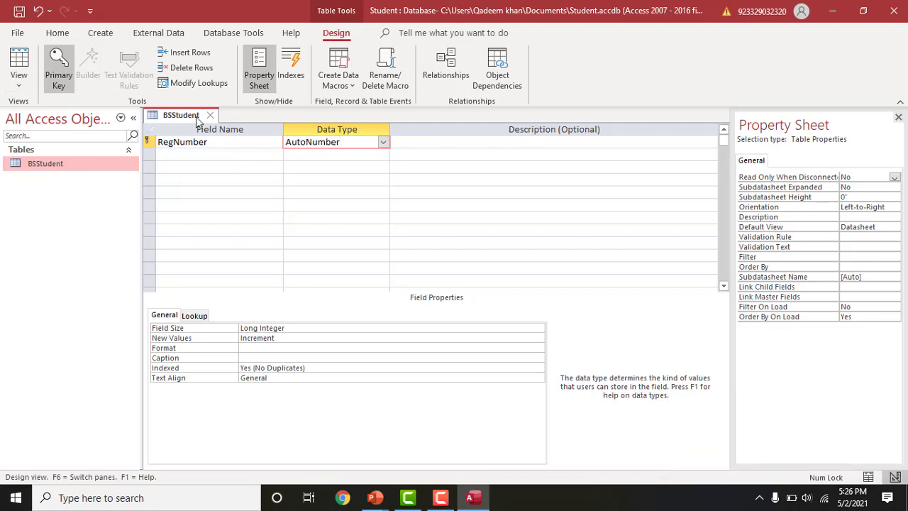
click(175, 154)
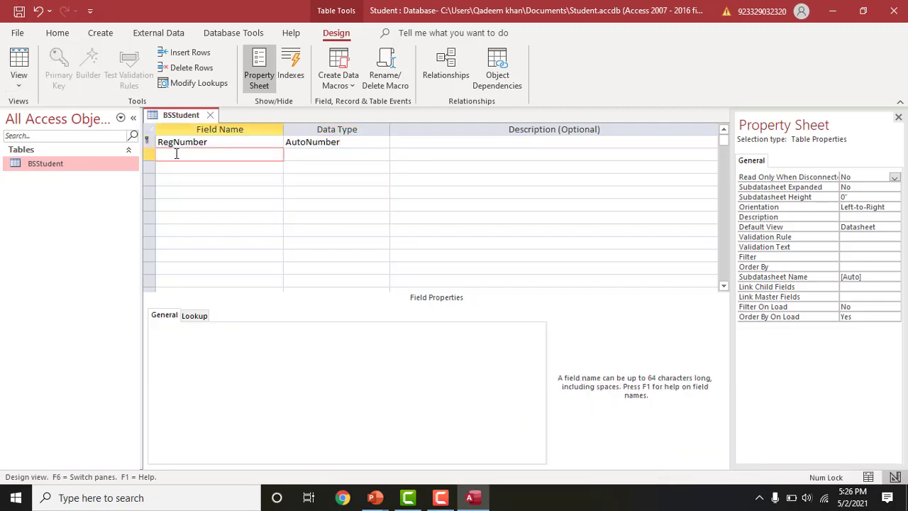
- Add a StudentName field with the Short Text data type
text(N)
key(BackSpace)
text(StudentNam)
key(BackSpace)
key(BackSpace)
text(ame)
click(320, 153)
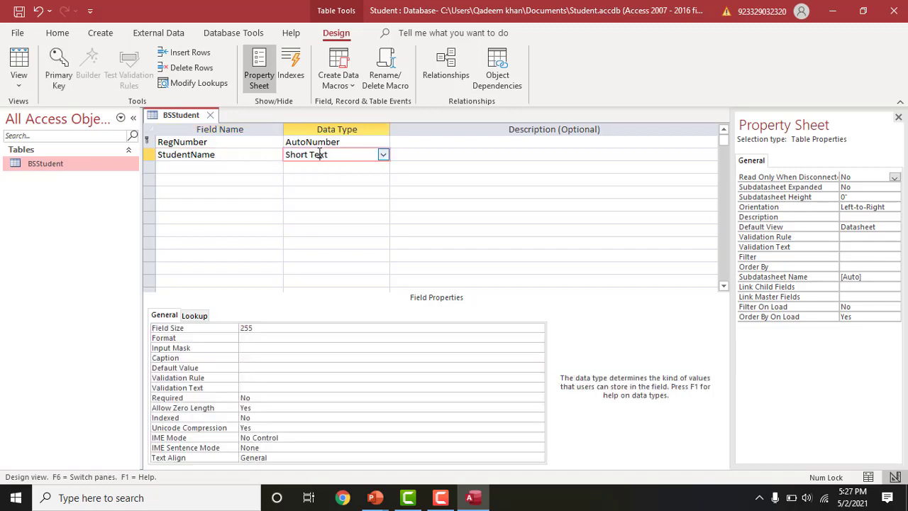
click(382, 154)
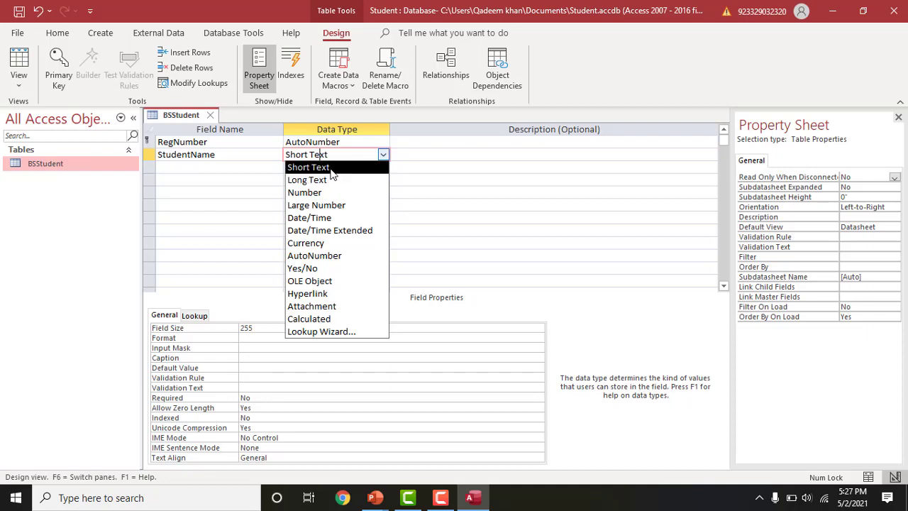
click(330, 168)
- Add a Marks field with the Number data type
click(218, 166)
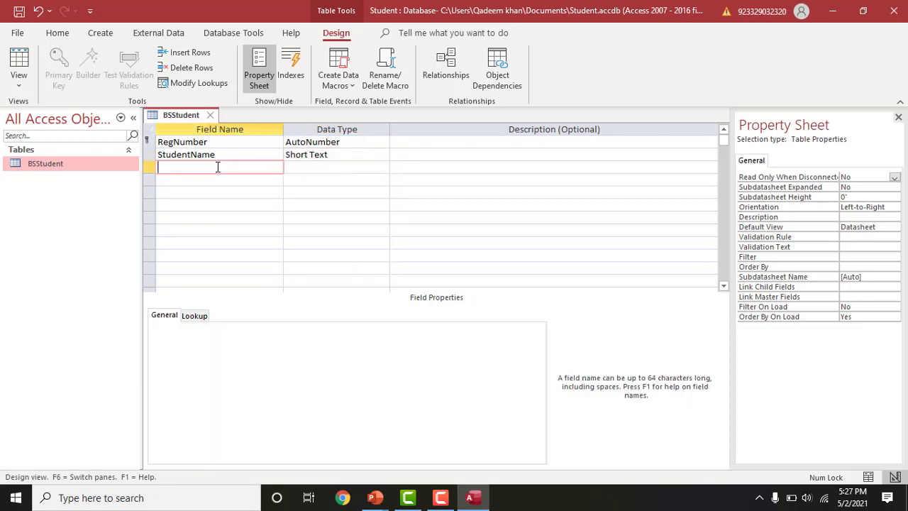
text(Marks)
click(319, 166)
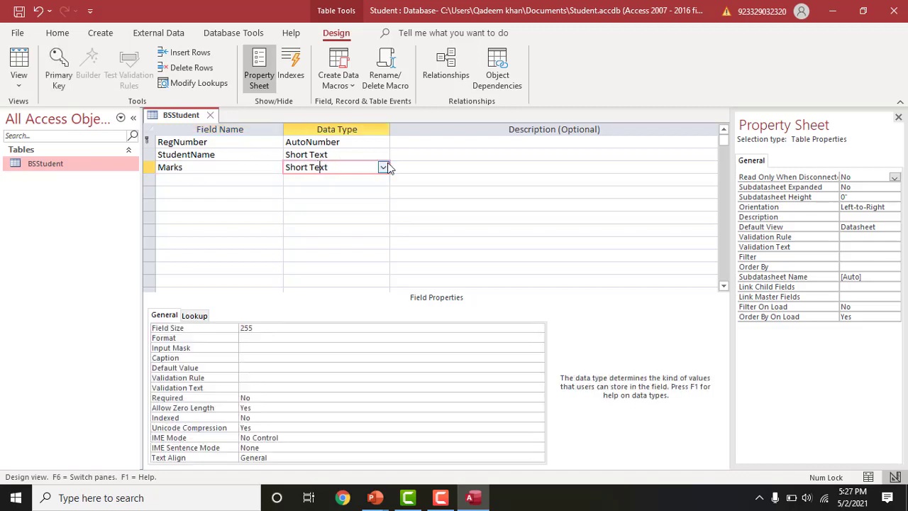
click(384, 166)
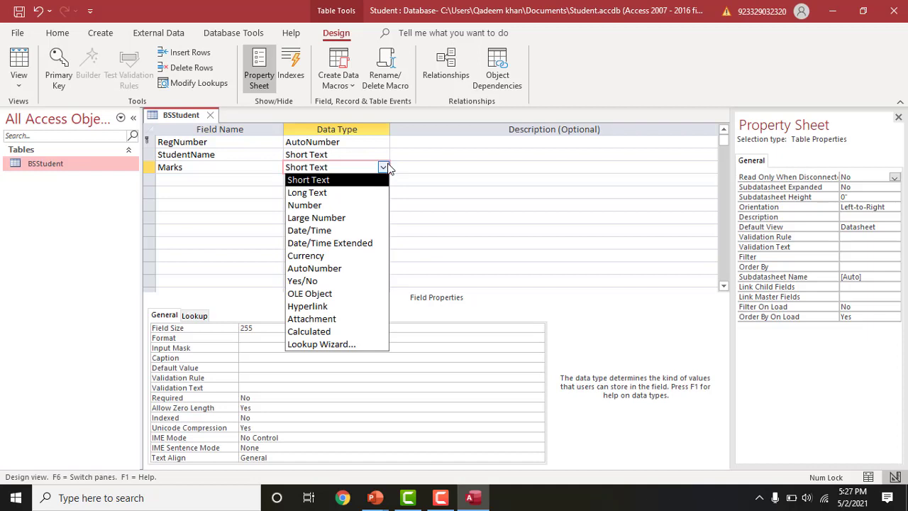
click(348, 203)
click(323, 205)
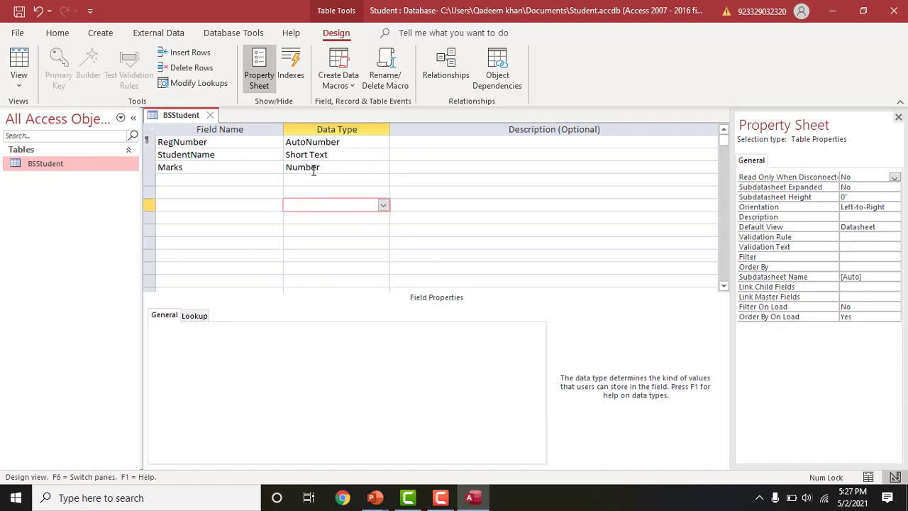
- Add an Address field as Long Text and save the table design
click(231, 176)
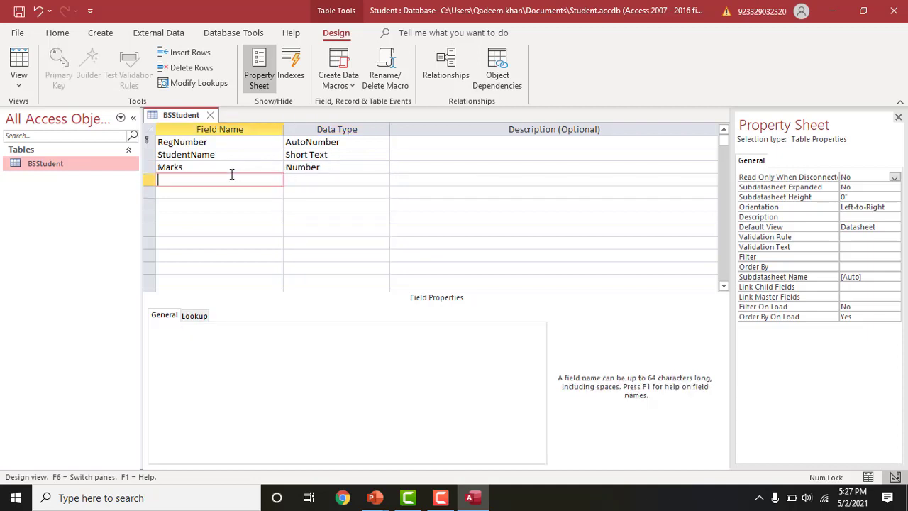
text(A)
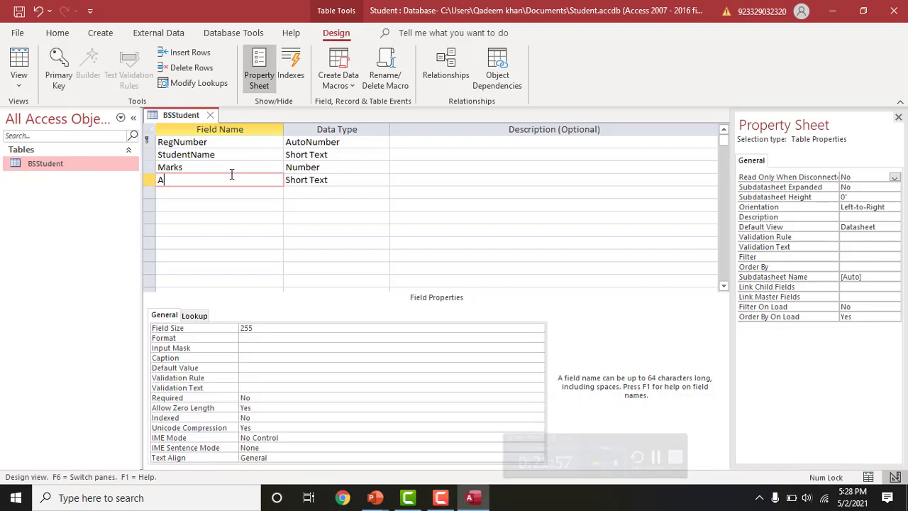
text(ddress)
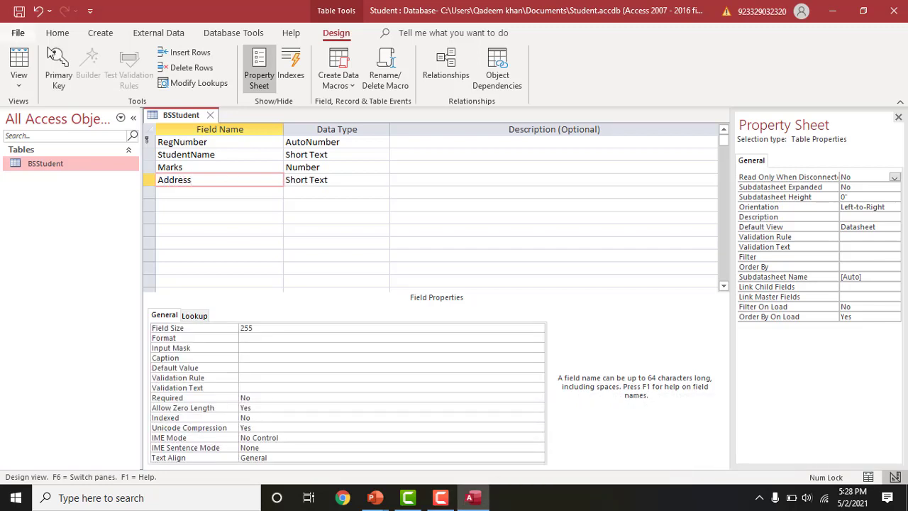
click(345, 180)
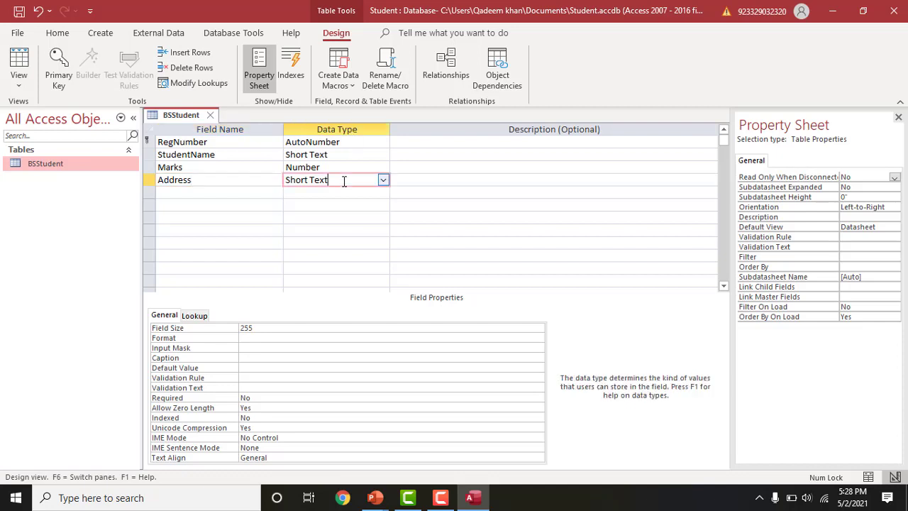
click(382, 180)
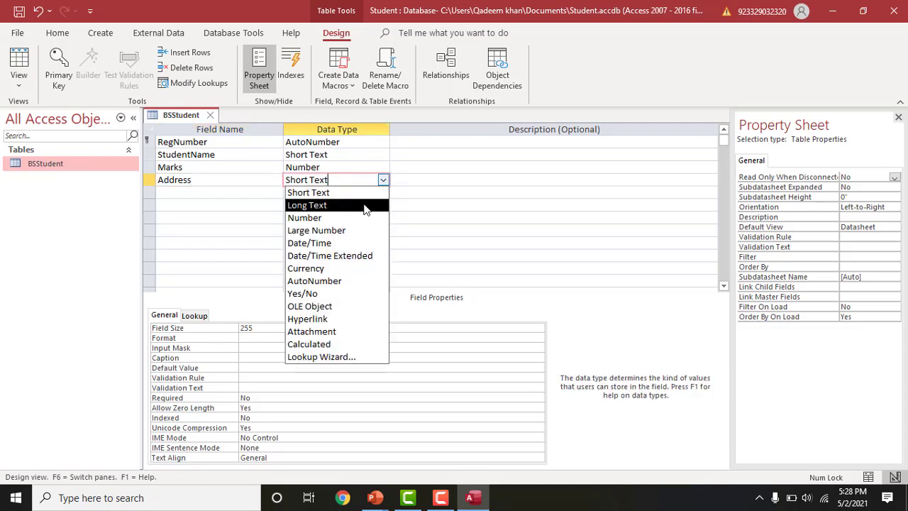
click(364, 206)
click(339, 215)
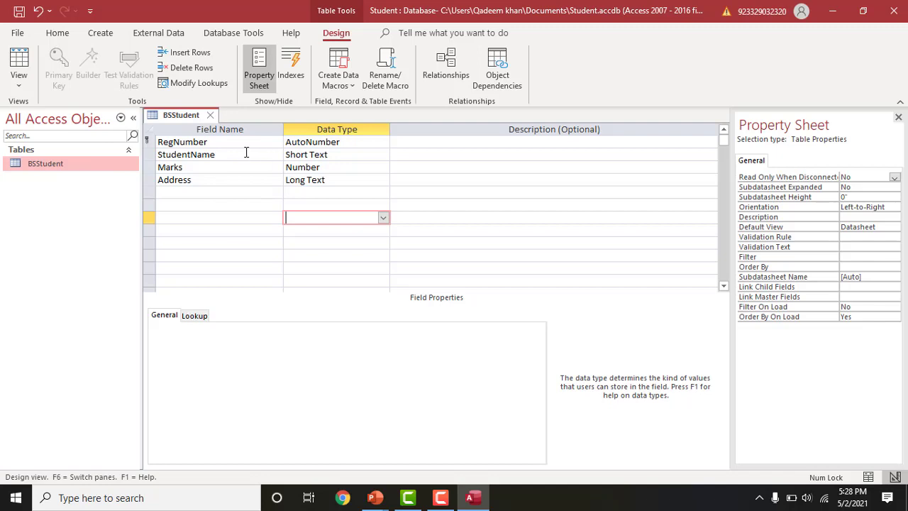
click(18, 11)
- Keep RegNumber as the primary key and save the BSStudent design
click(181, 142)
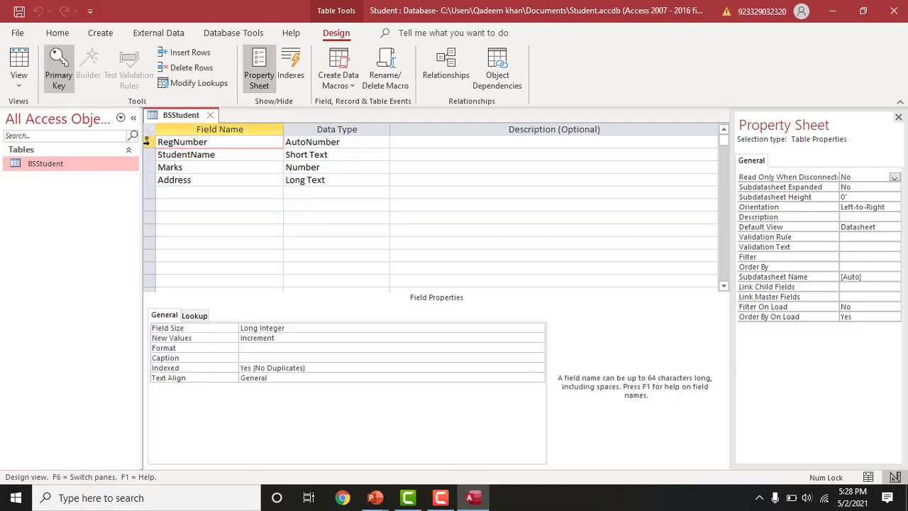
click(58, 75)
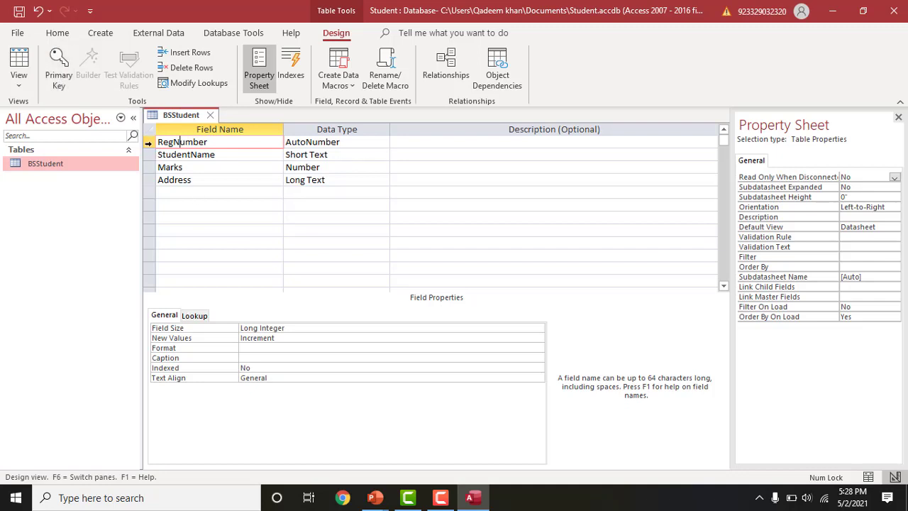
click(59, 75)
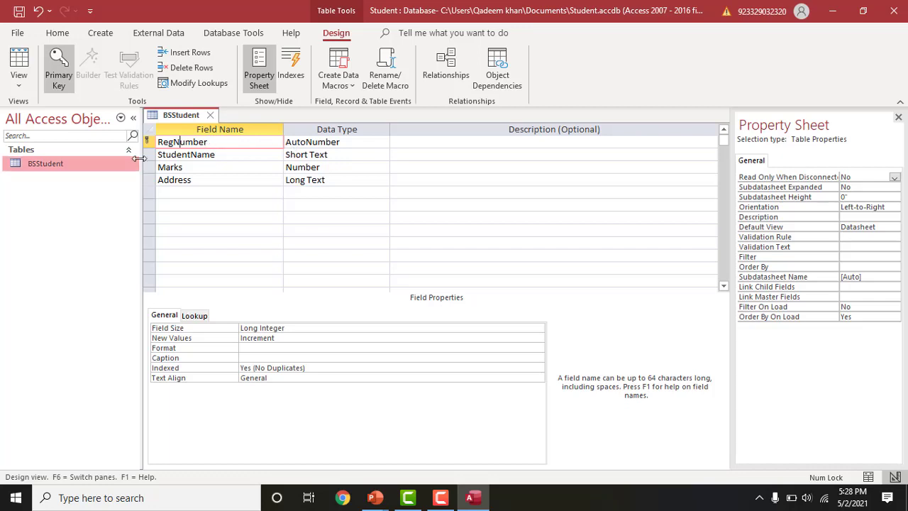
click(20, 15)
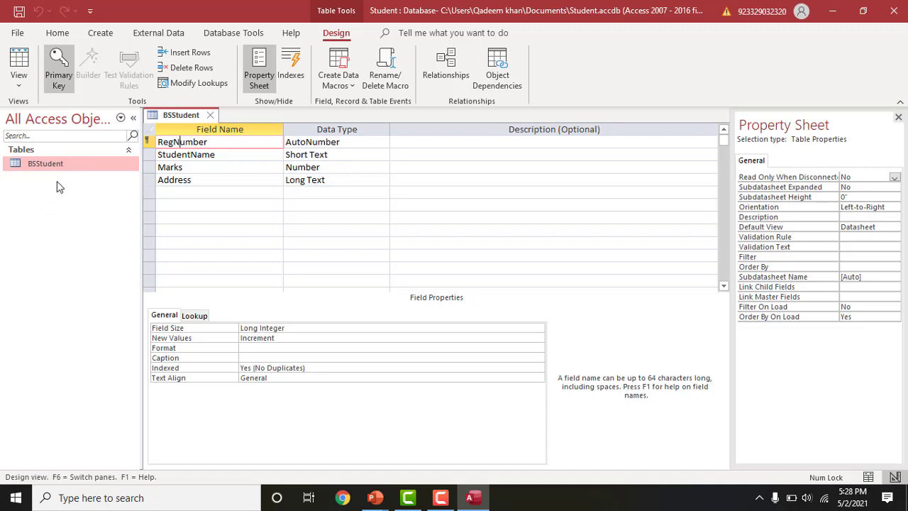
- Close the design and open BSStudent in Datasheet View
click(211, 115)
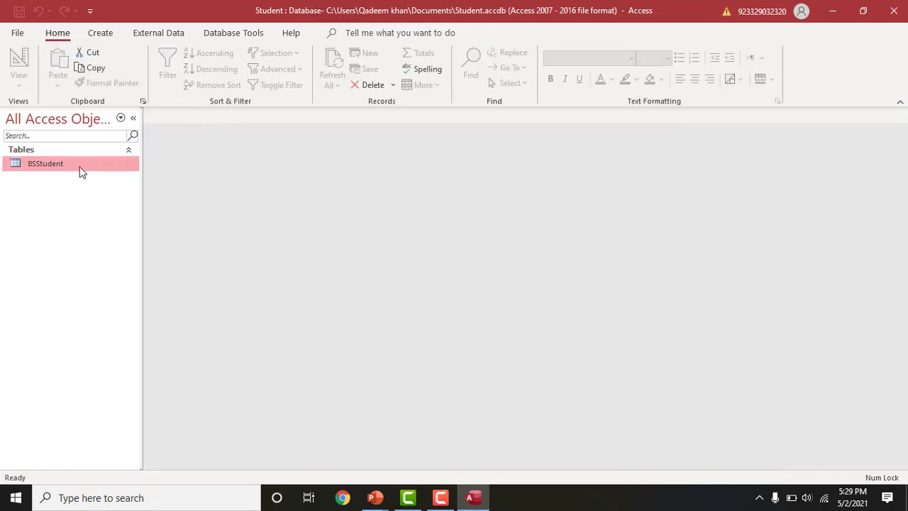
right_click(78, 172)
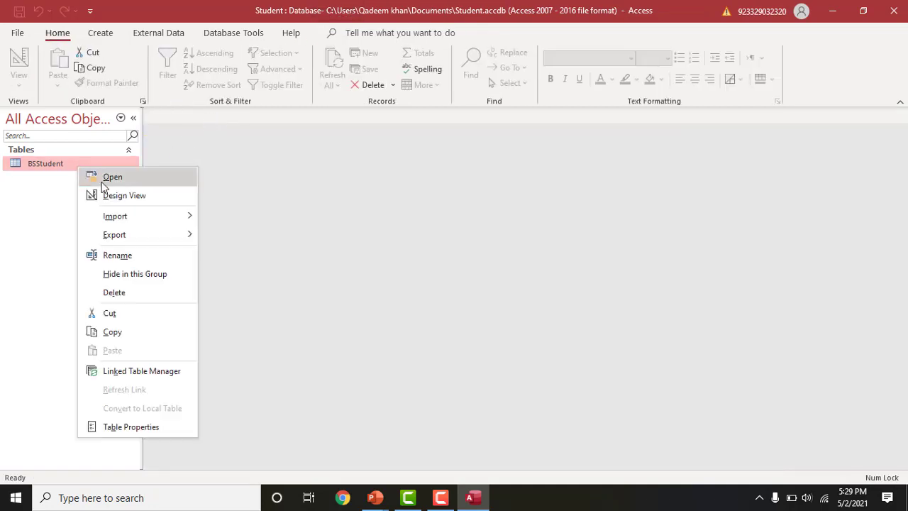
click(107, 179)
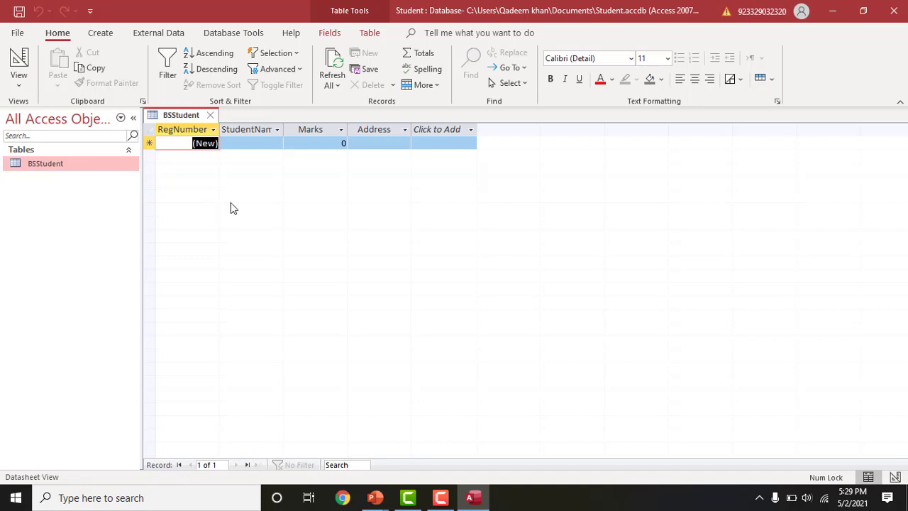
- Enter the first record: Ahmed, 500 marks, address Kohat
click(243, 143)
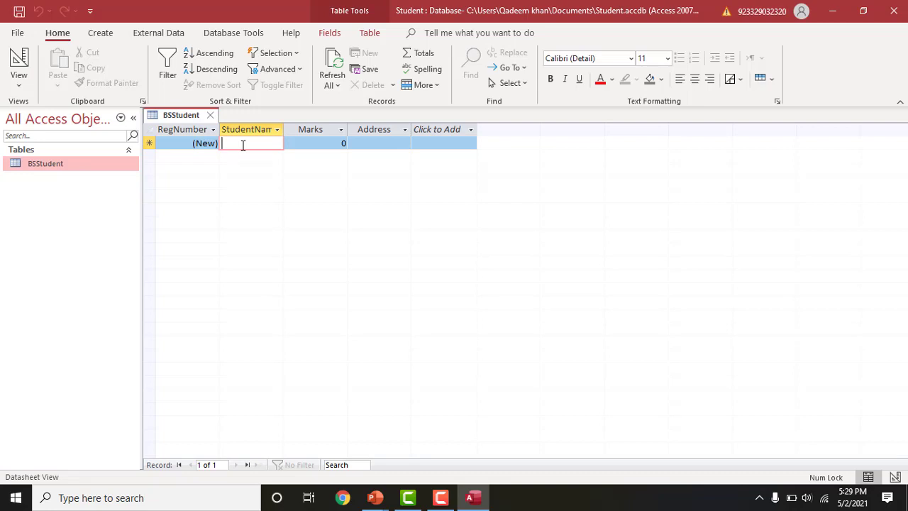
text(Ahmed)
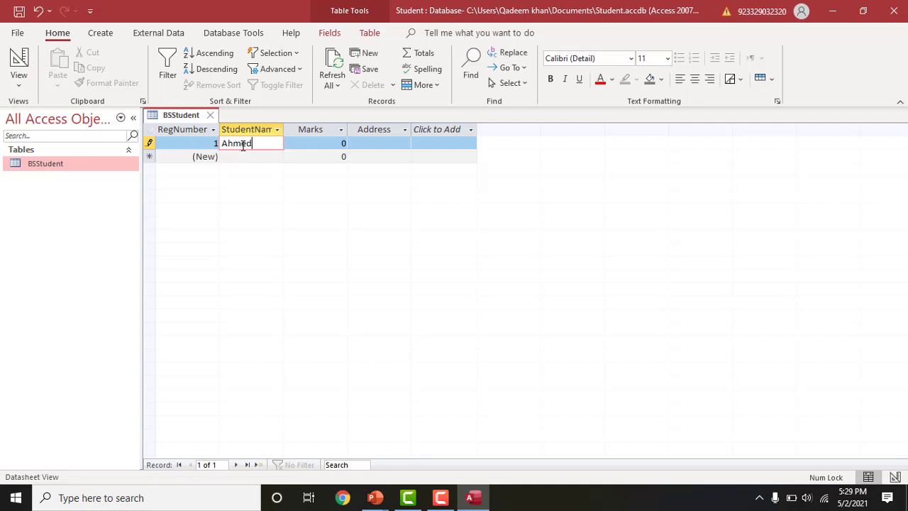
click(303, 142)
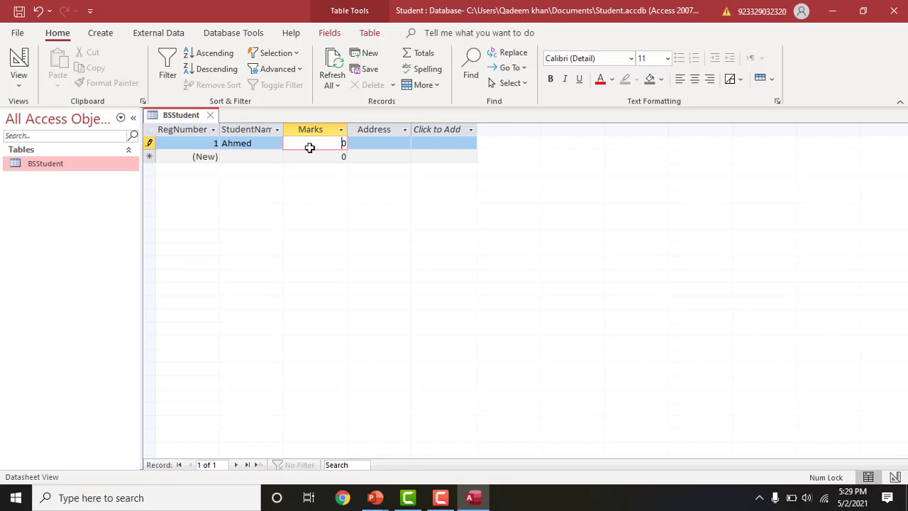
text(00)
click(377, 146)
text(Kohat)
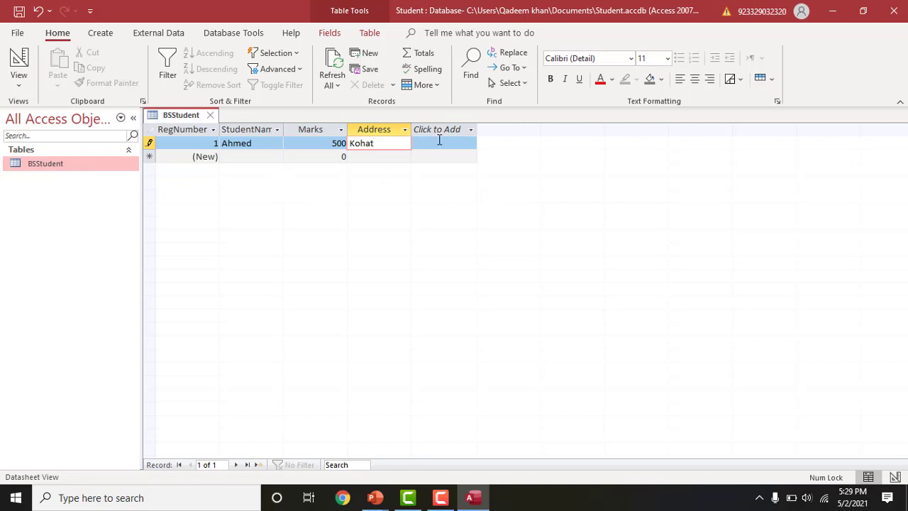
- Enter the second record: Hassan, 600 marks, address Peshawar
click(252, 157)
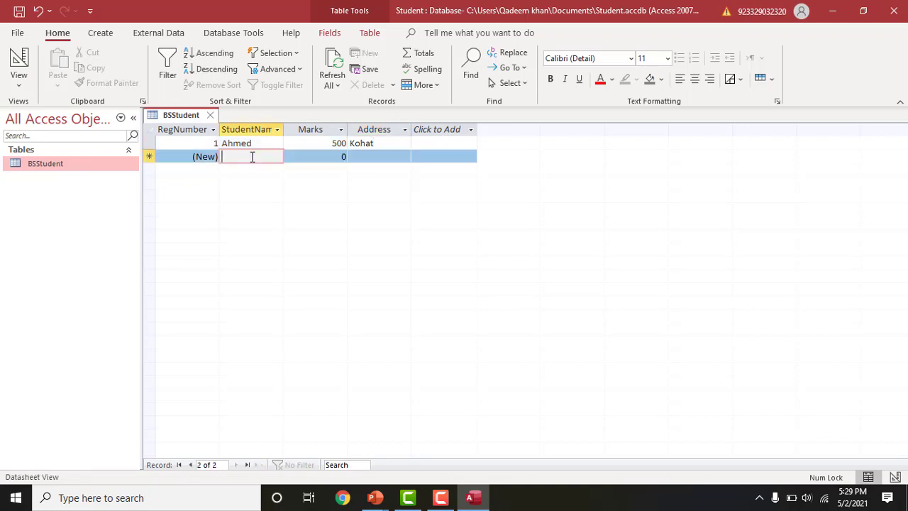
text(Hassan)
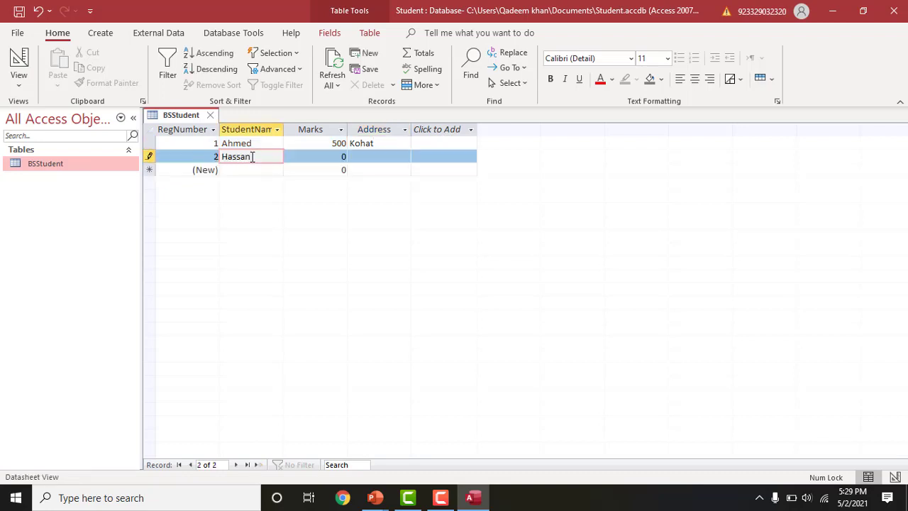
click(316, 161)
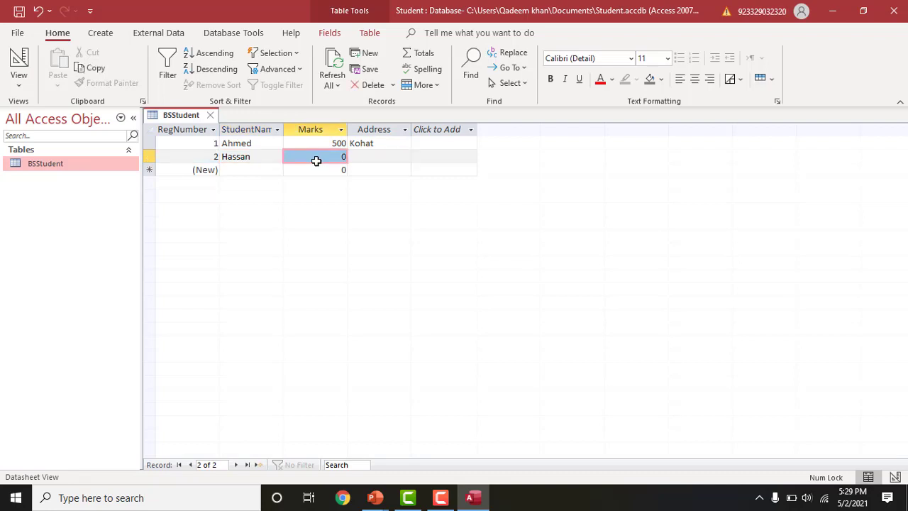
text(600)
click(374, 159)
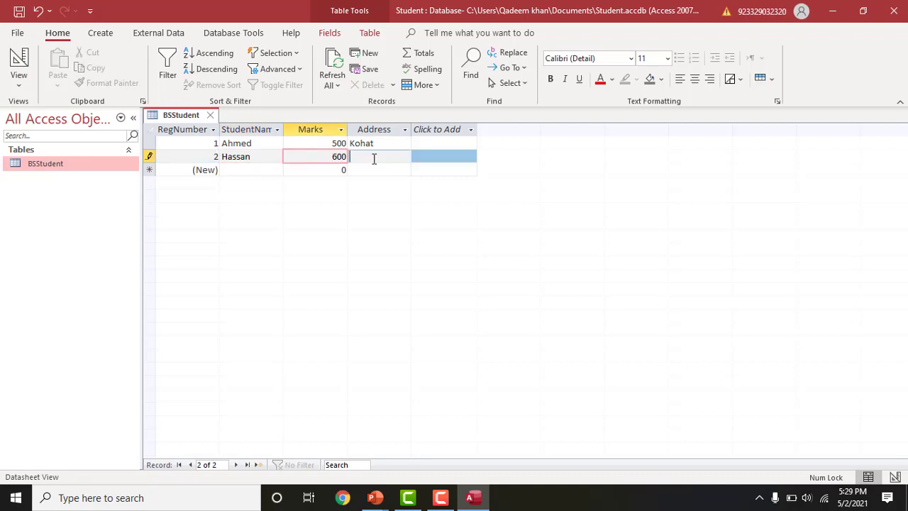
text(Peshawar)
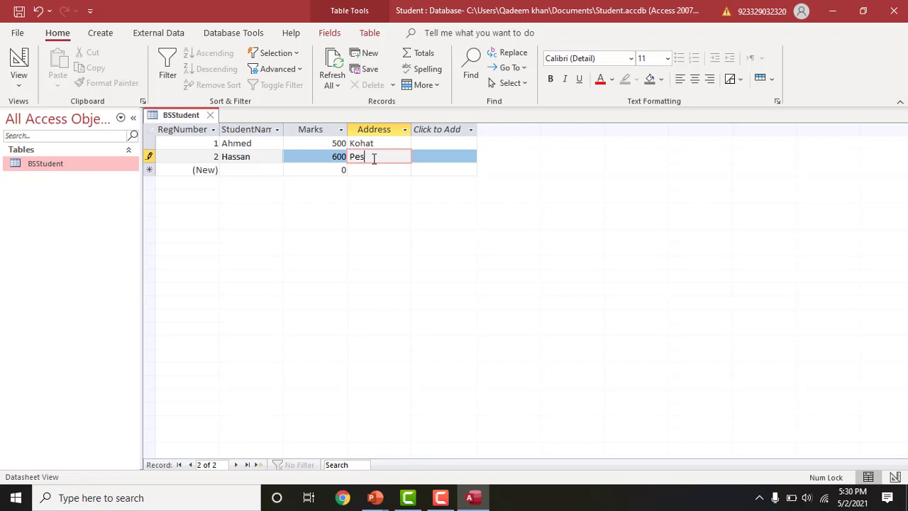
click(240, 171)
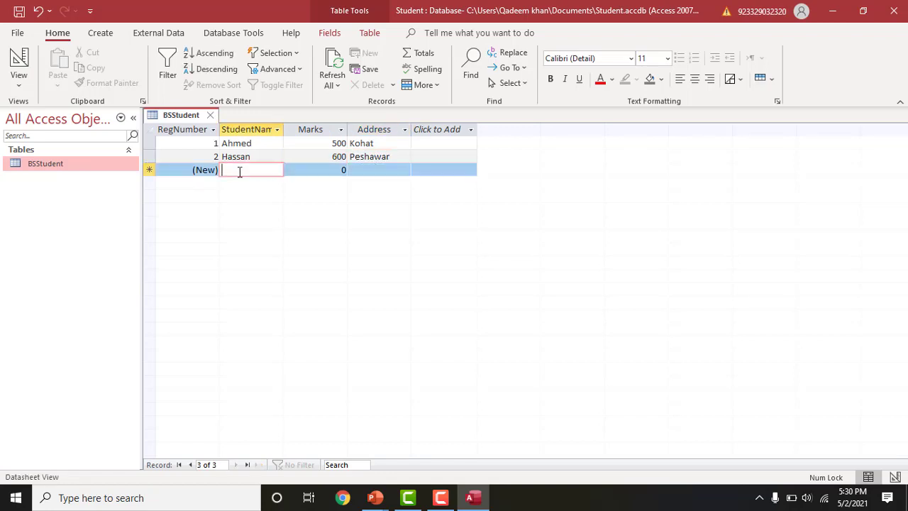
- Enter the third record: Ali, 900 marks, address Islamabad
text(Ali)
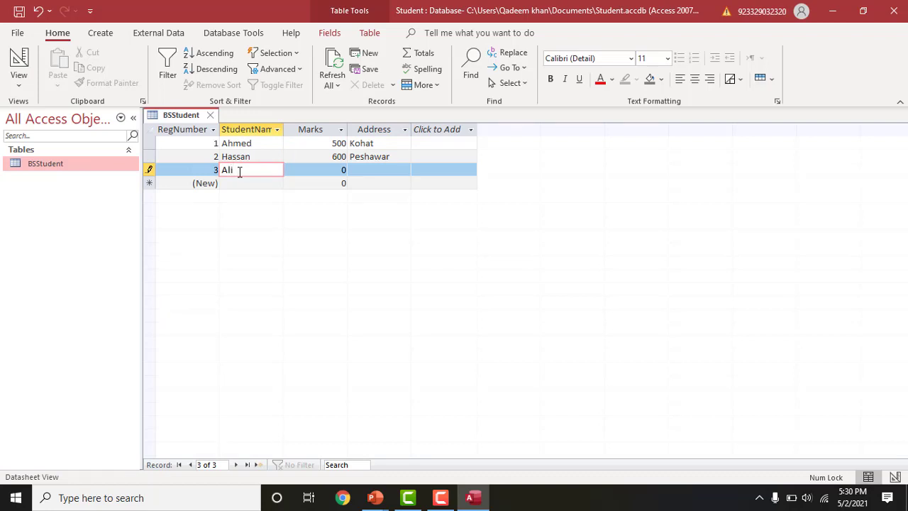
click(312, 172)
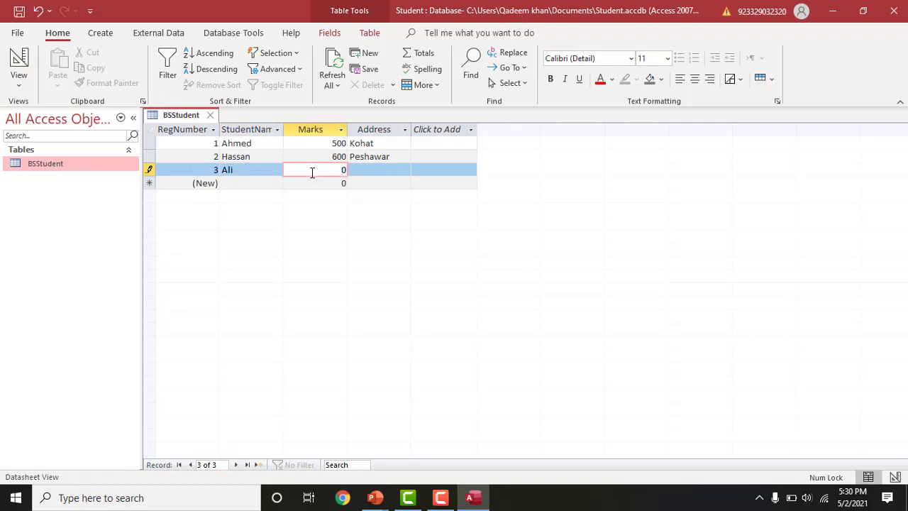
text(00)
click(372, 169)
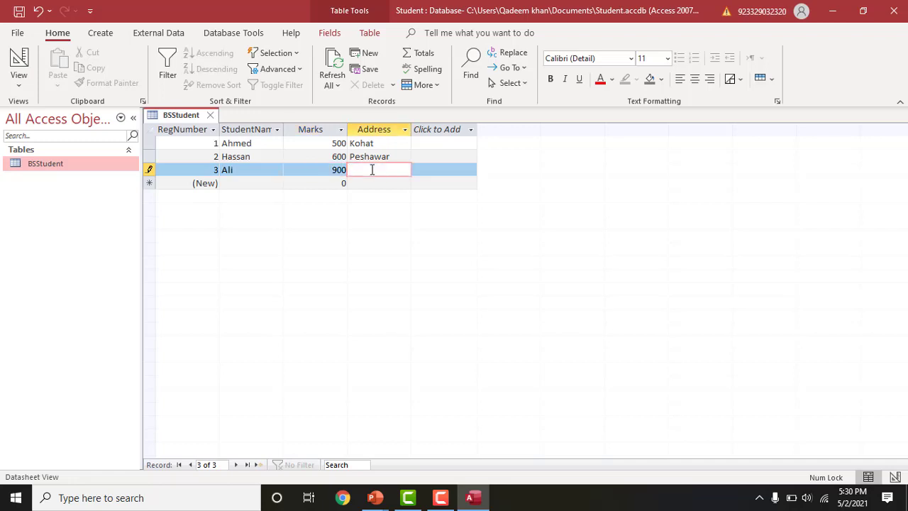
text(Islamabad)
- Enter the fourth record, Umar, 450 marks, Karachi, and save the table
click(240, 182)
text(Umar)
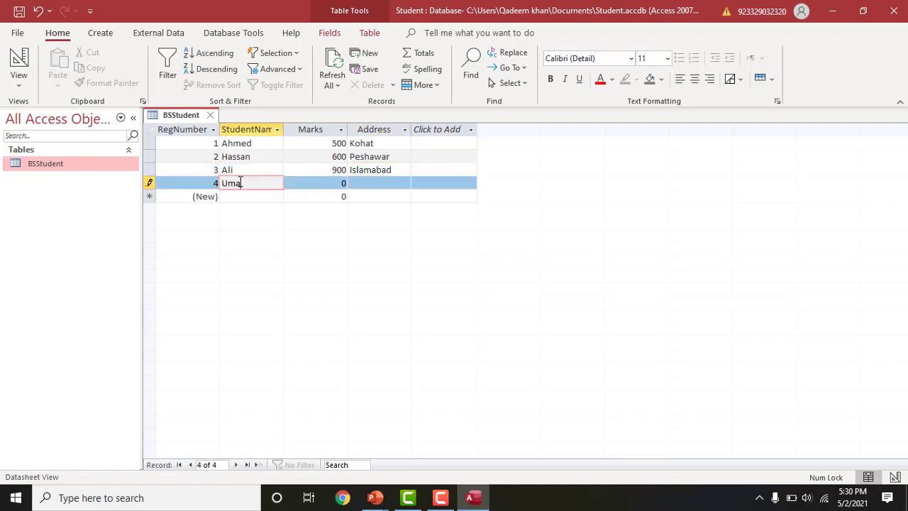
click(327, 182)
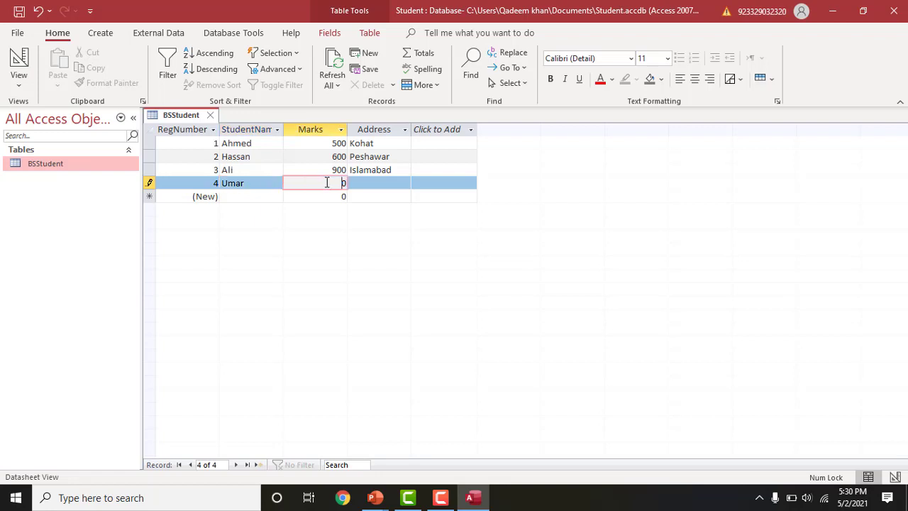
text(450)
key(Delete)
click(365, 182)
text(Karachi)
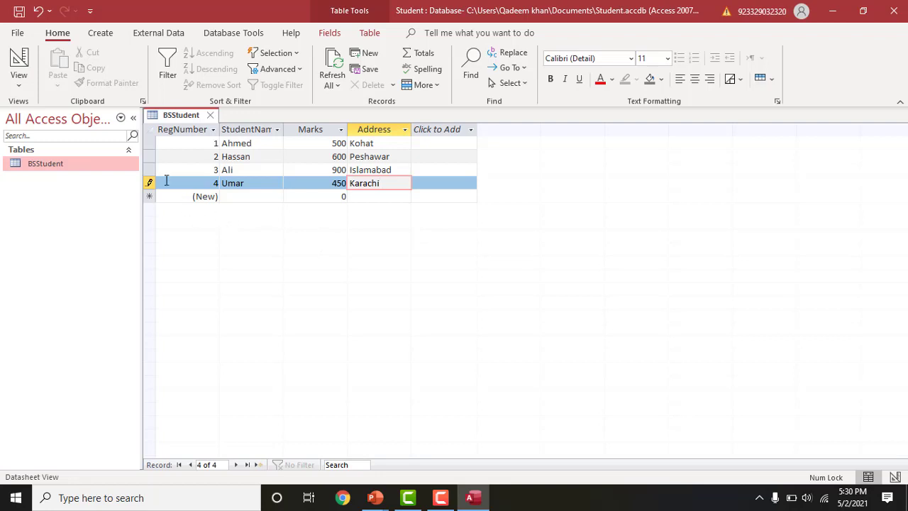
click(19, 12)
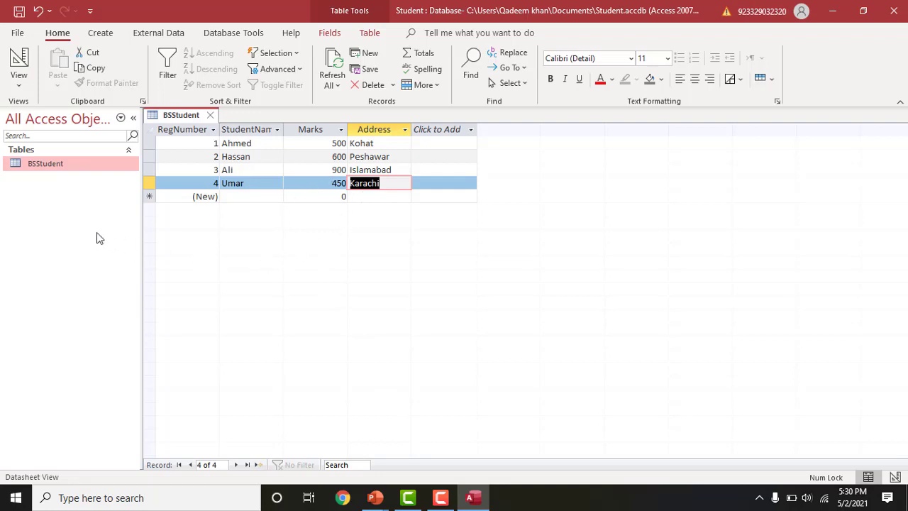
click(251, 157)
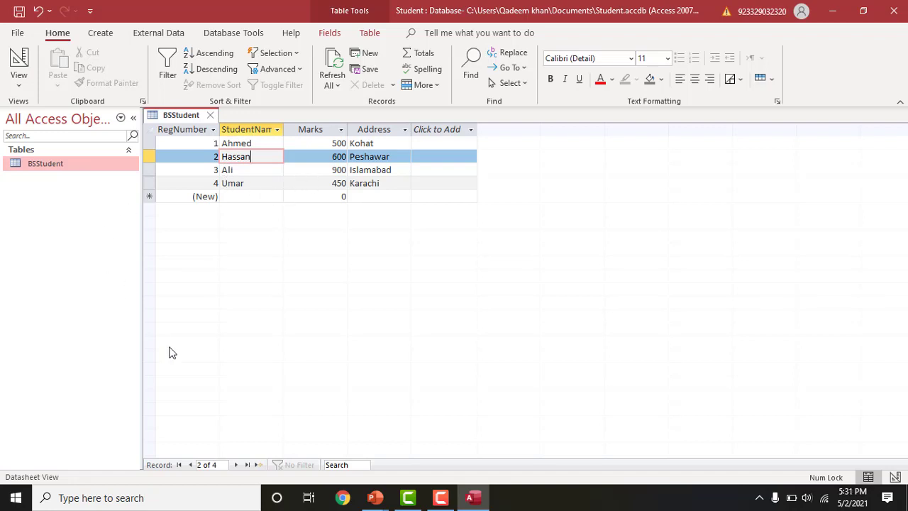
click(190, 465)
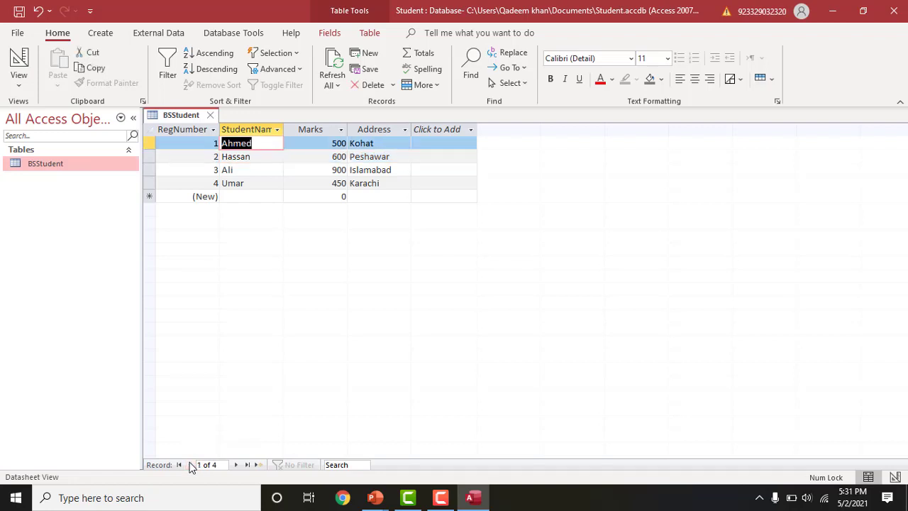
click(235, 464)
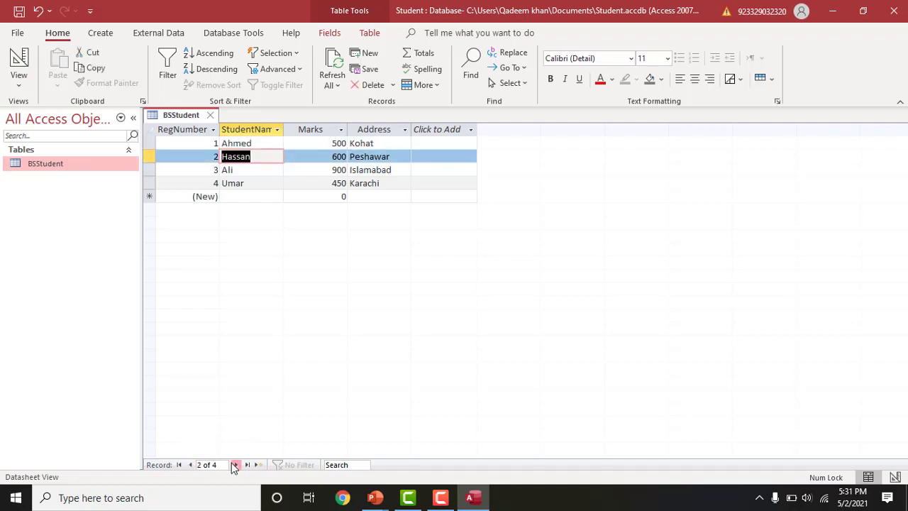
click(235, 464)
click(235, 464)
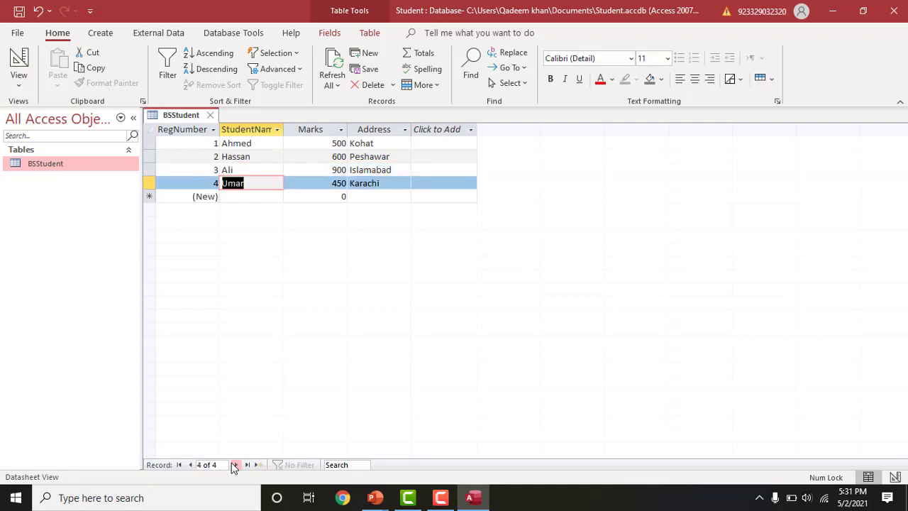
click(235, 465)
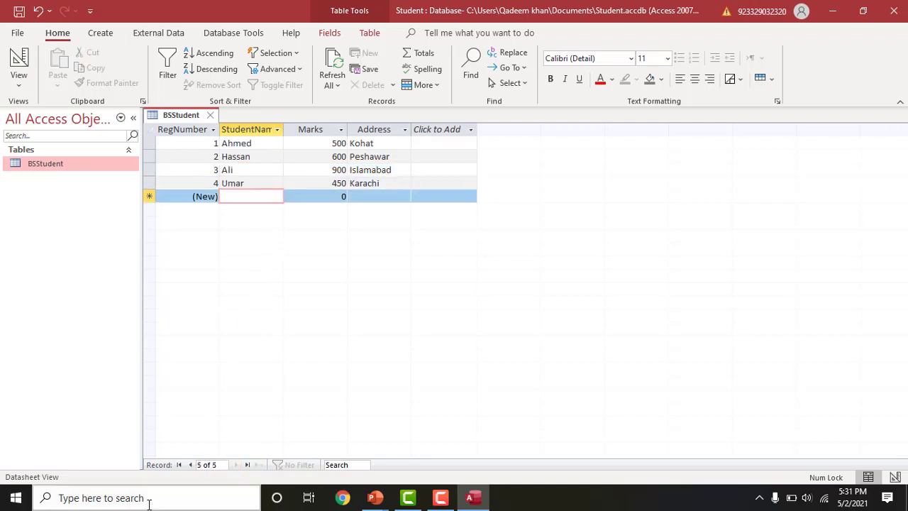
click(189, 465)
click(190, 464)
click(189, 464)
click(190, 465)
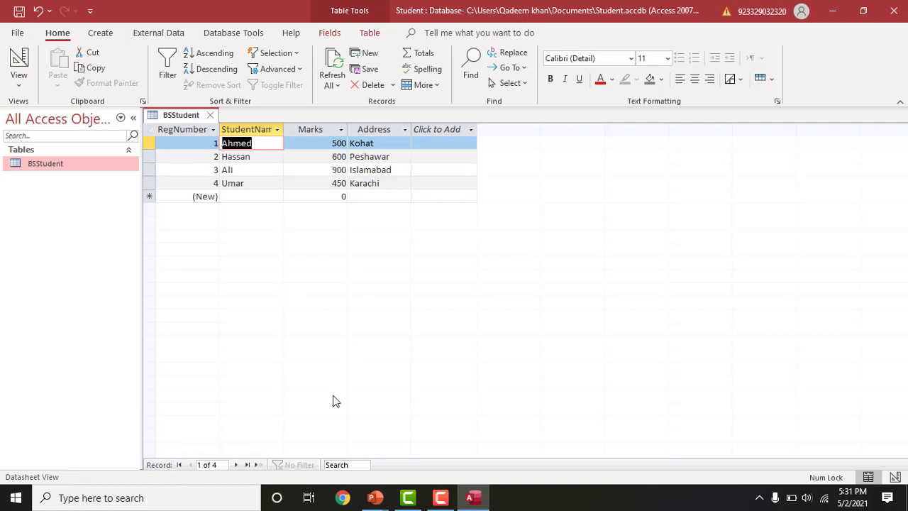
click(352, 464)
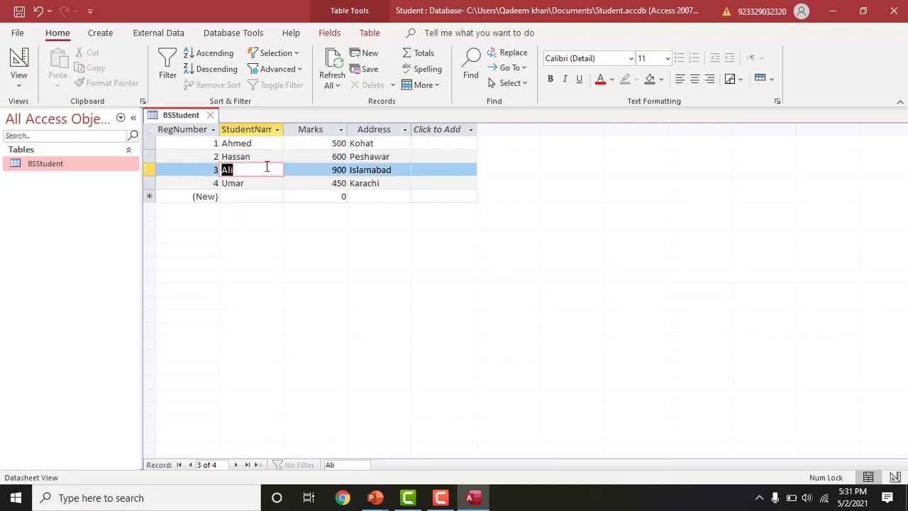
double_click(331, 464)
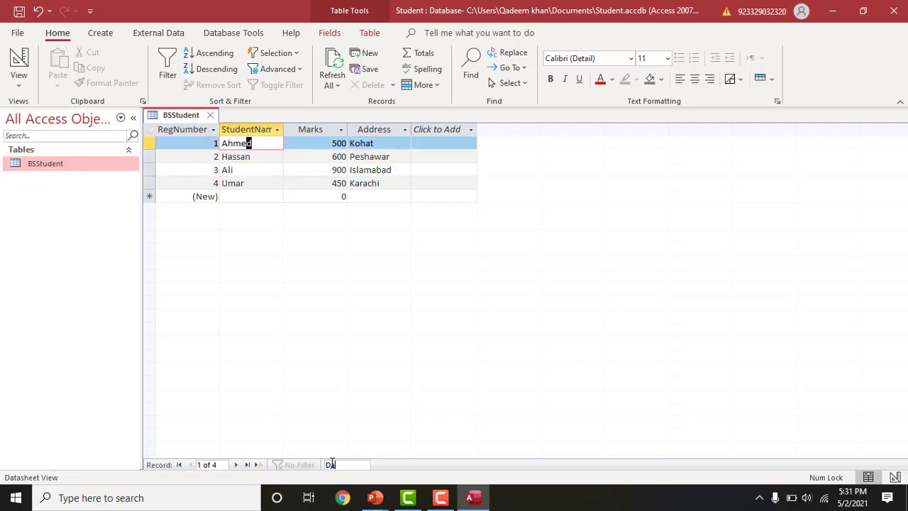
click(341, 465)
key(BackSpace)
text(zzzz)
key(BackSpace)
key(BackSpace)
key(BackSpace)
key(BackSpace)
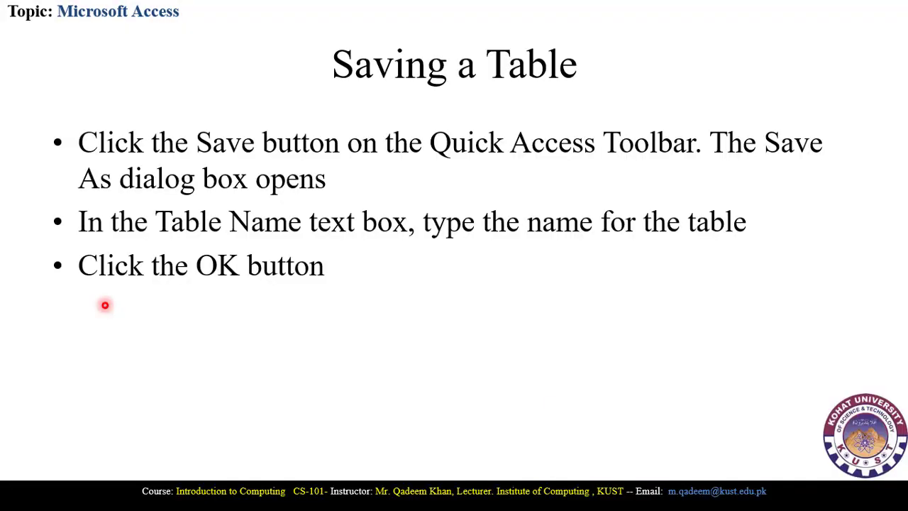
- Advance the slides past Saving a Table to the Opening a Database Agreement table example
click(400, 312)
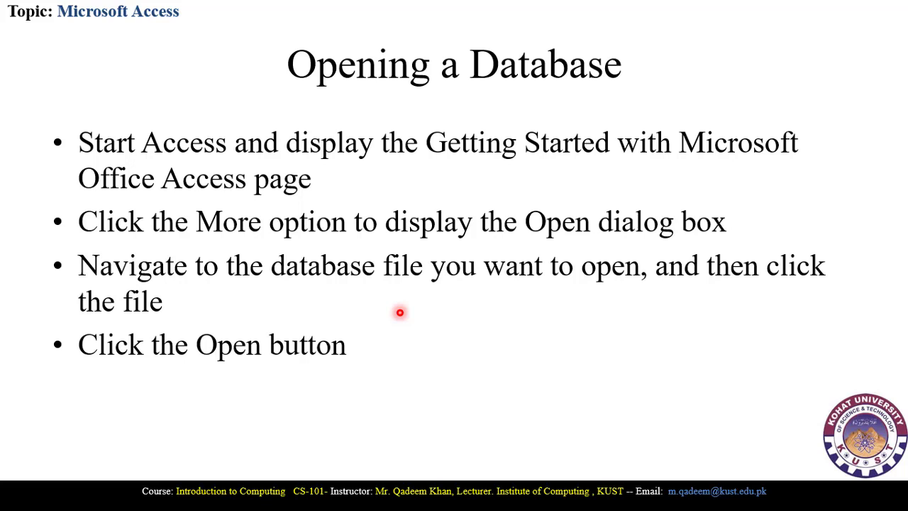
key(Right)
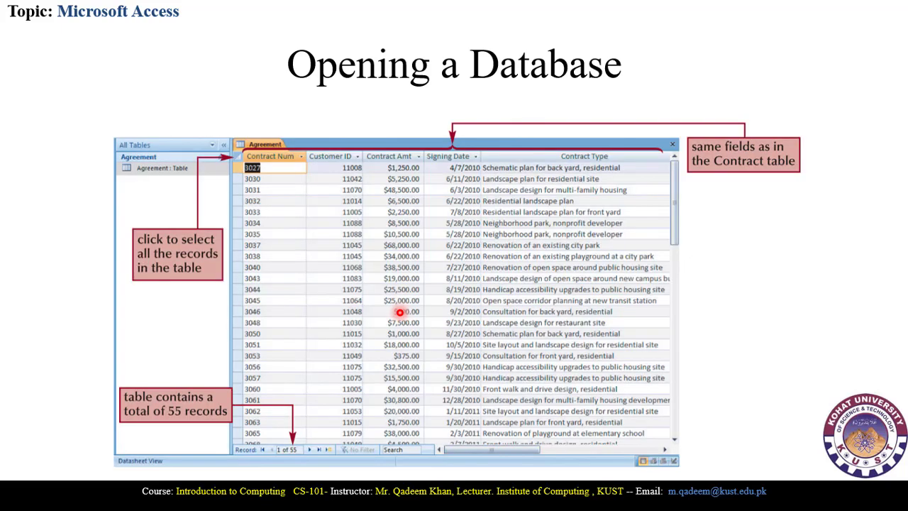
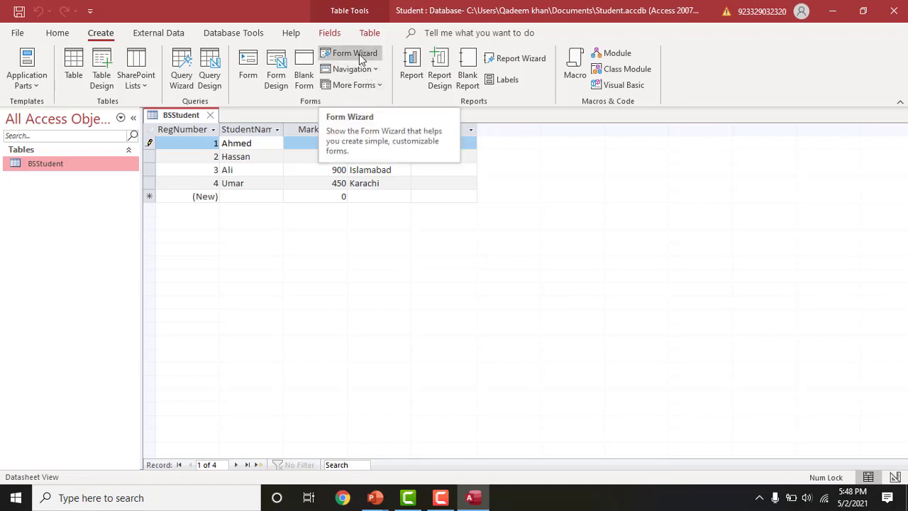
- Start the Form Wizard and move all four BSStudent fields (RegNumber, StudentName, Marks, Address) into Selected Fields
click(360, 59)
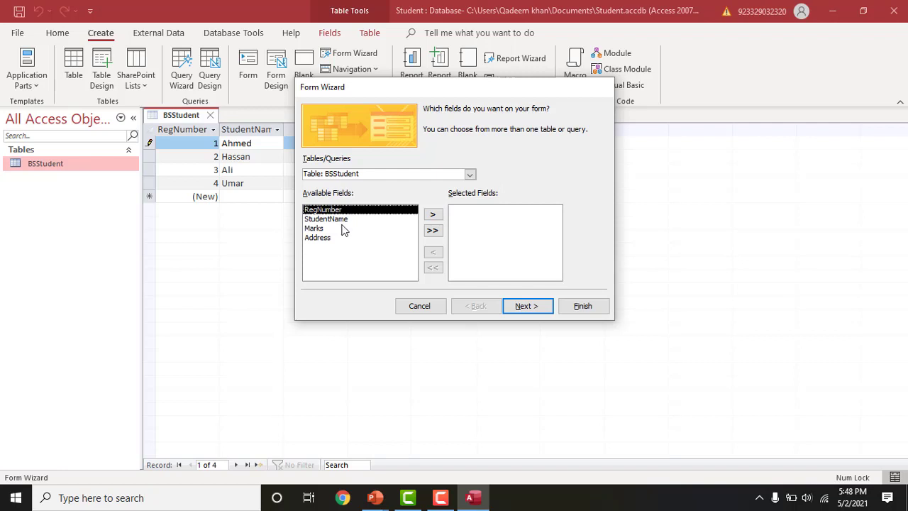
click(431, 215)
click(431, 215)
click(431, 215)
click(431, 215)
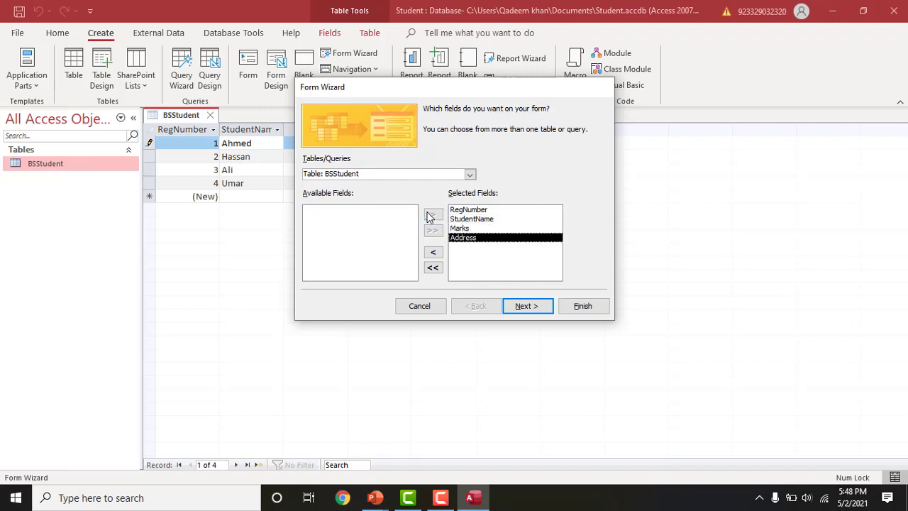
click(433, 254)
click(432, 254)
click(433, 254)
click(432, 254)
click(433, 232)
click(523, 308)
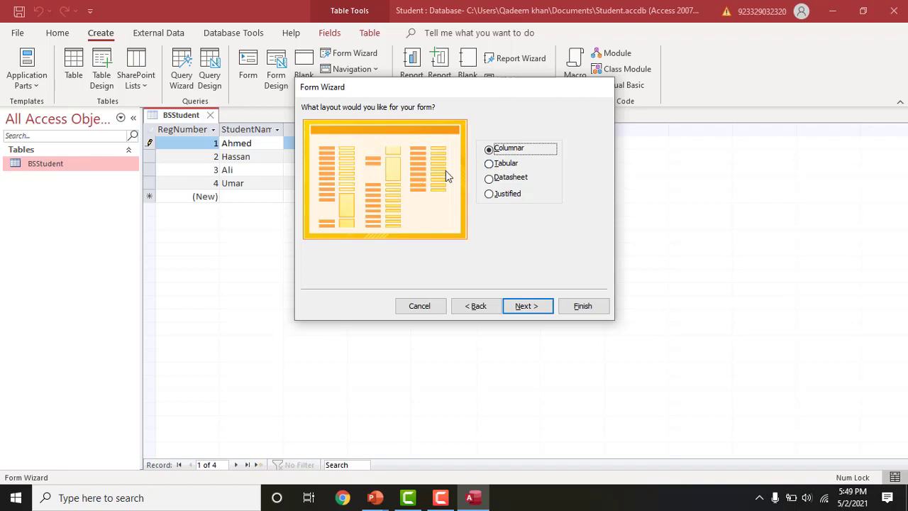
- Compare the wizard layouts, choose Tabular, and finish with the title BSStudent
click(490, 163)
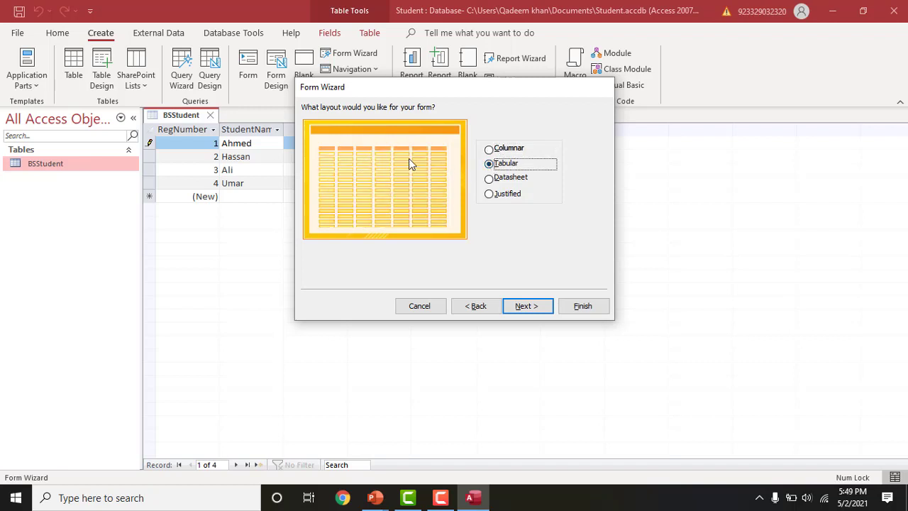
click(488, 181)
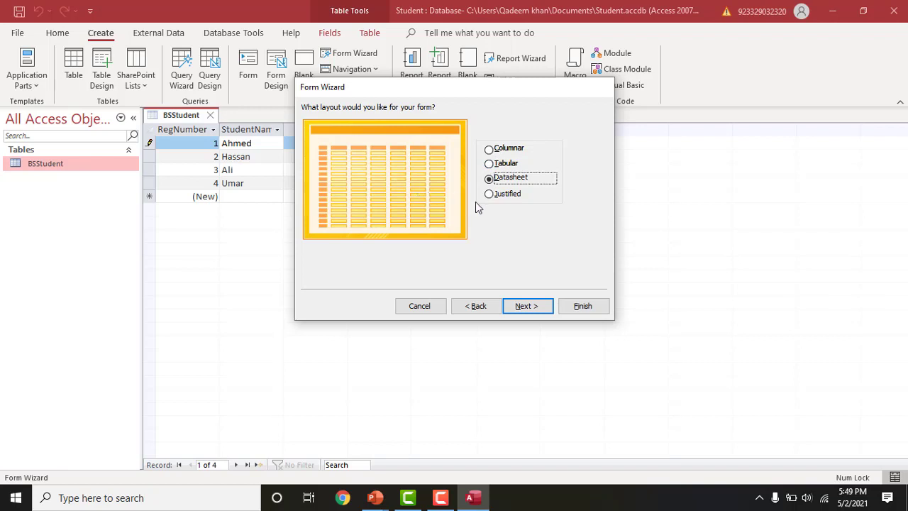
click(492, 197)
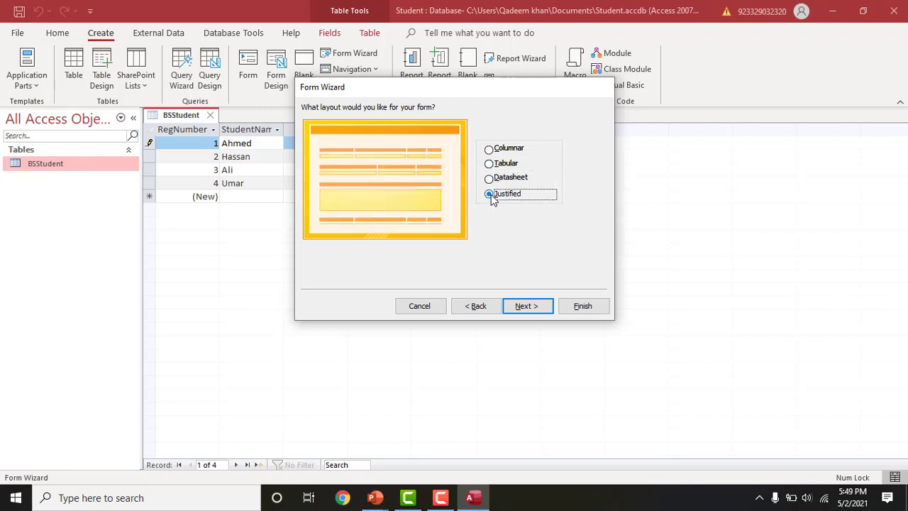
click(489, 149)
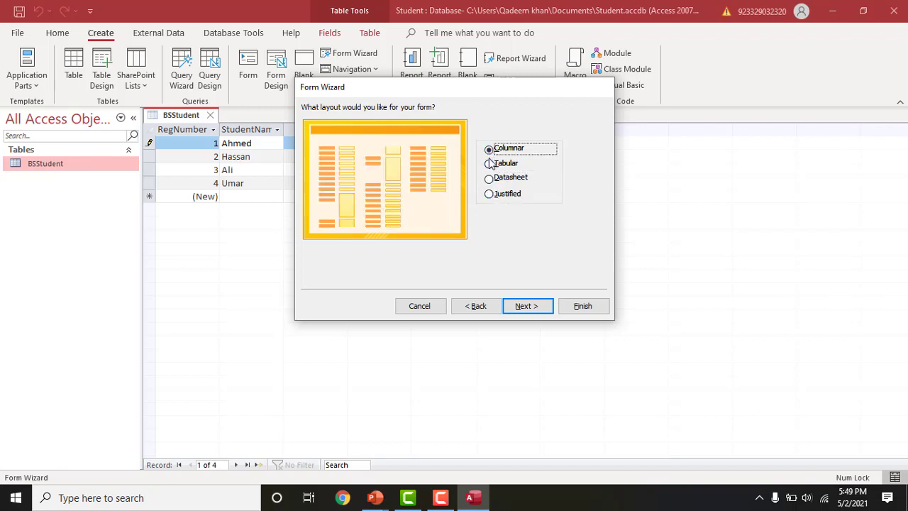
click(492, 165)
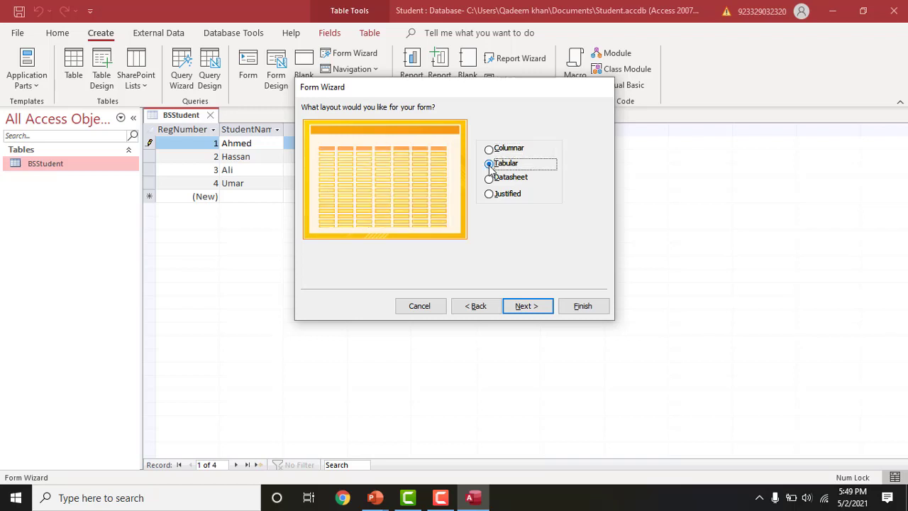
click(525, 309)
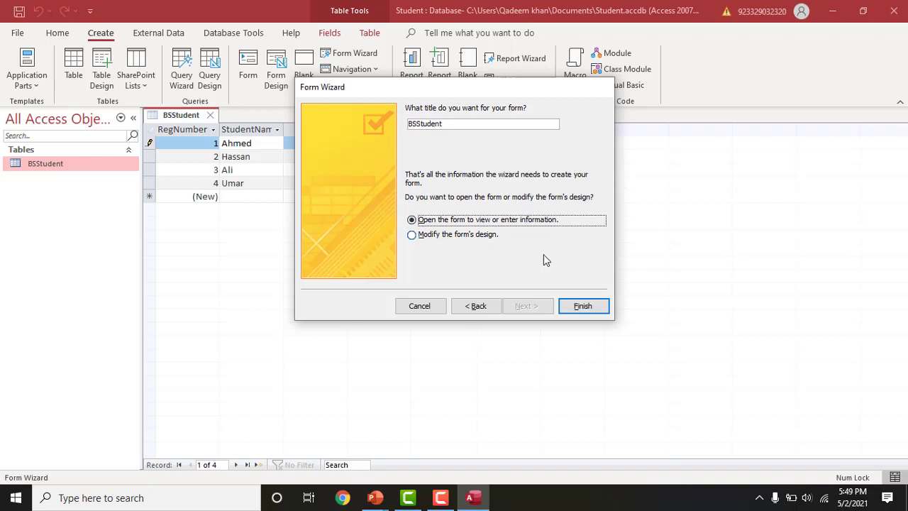
click(575, 309)
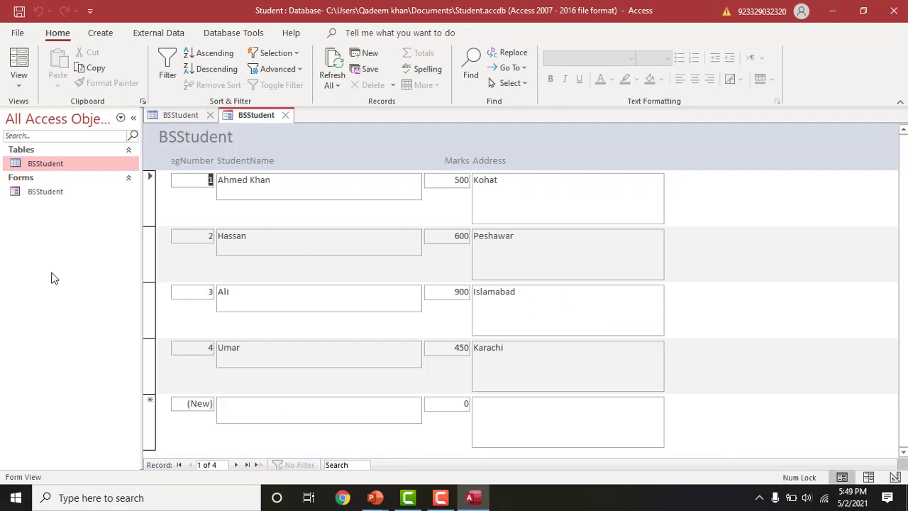
- Switch between the BSStudent table and form tabs to compare them
click(262, 180)
click(170, 117)
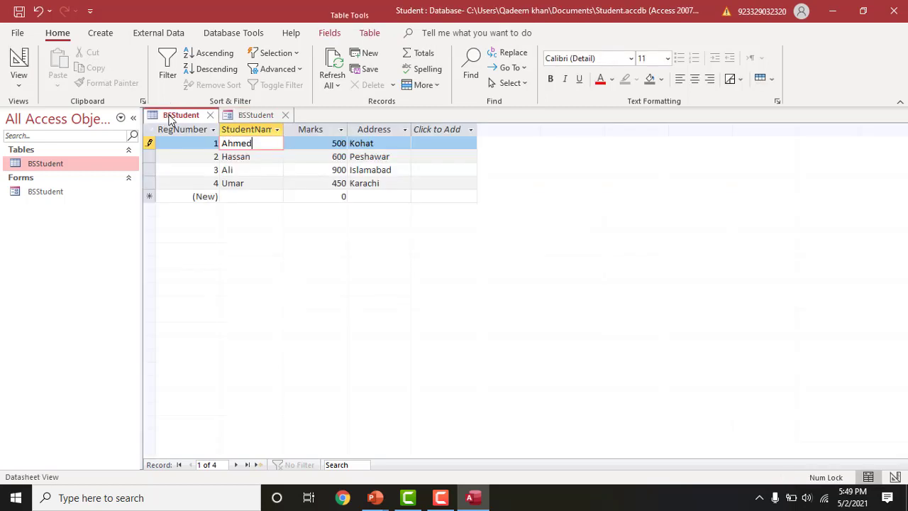
click(248, 115)
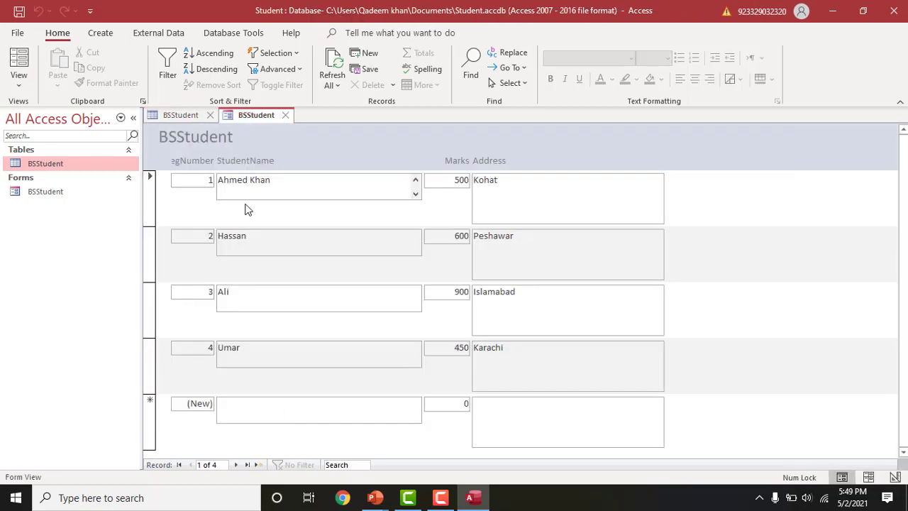
- Remove the surname from the first student's name and save the record
click(270, 181)
key(BackSpace)
click(22, 12)
click(46, 192)
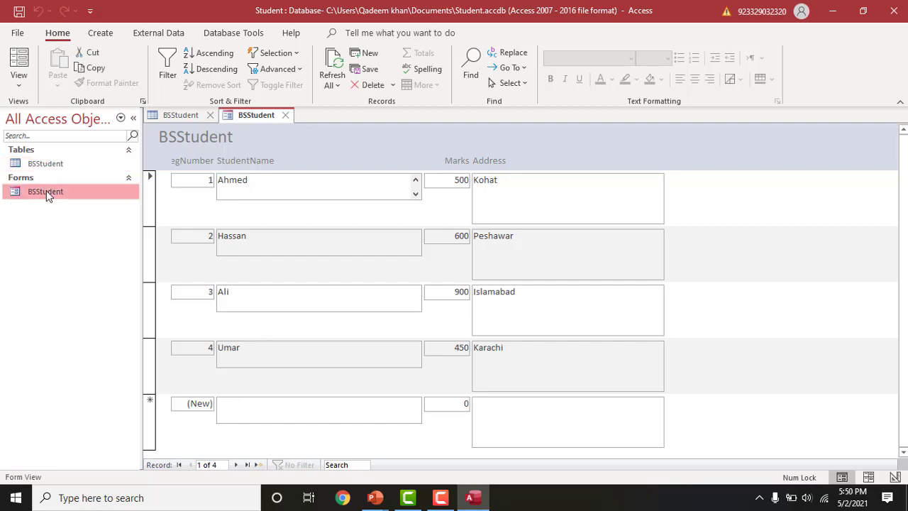
- Open the BSStudent form in Design View and enlarge its Form Footer and Detail sections
right_click(46, 191)
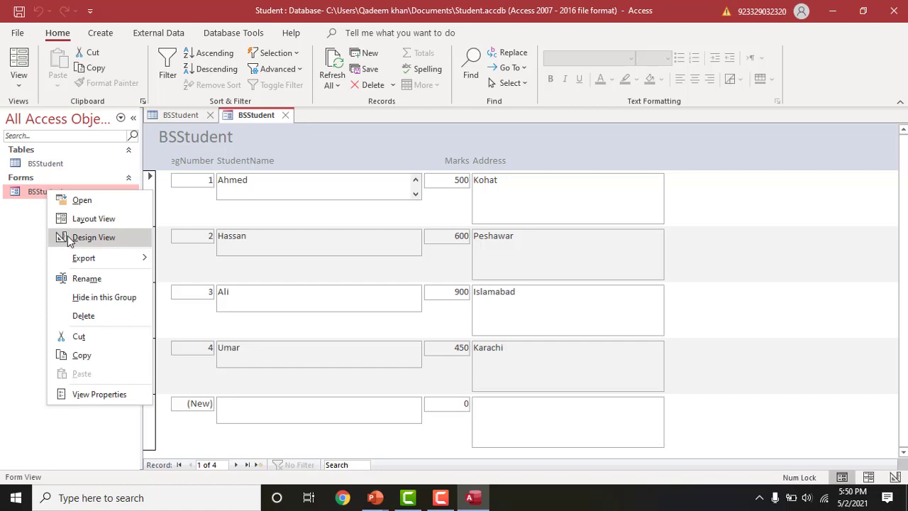
click(92, 237)
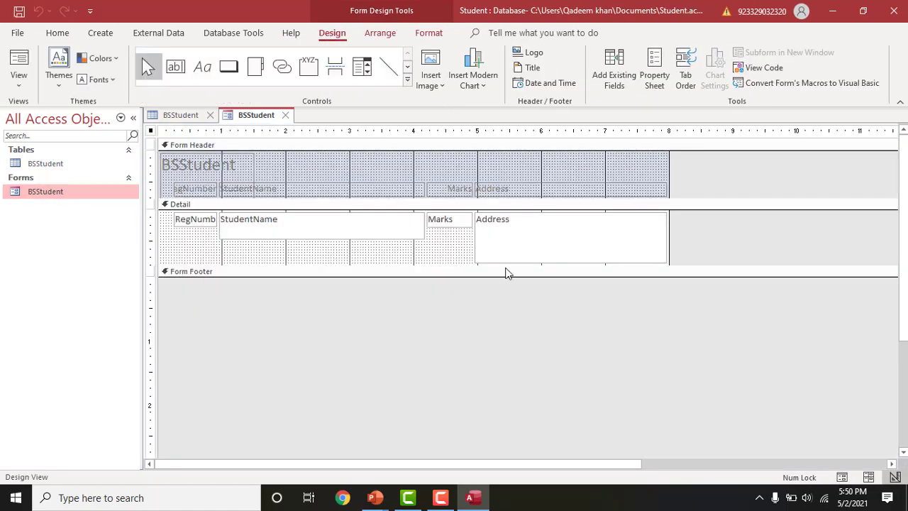
drag(496, 276, 504, 451)
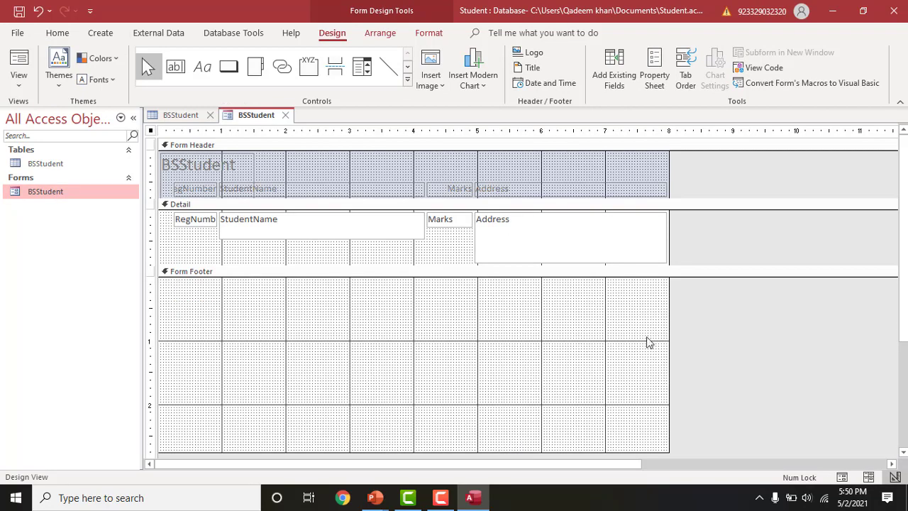
drag(442, 262, 440, 317)
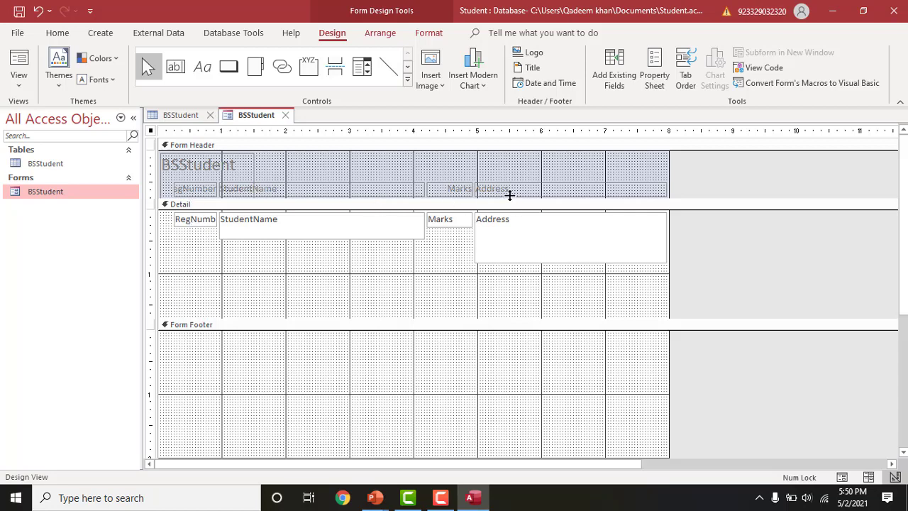
- Narrow the StudentName box and heading, and shift the Marks heading and label left
click(384, 229)
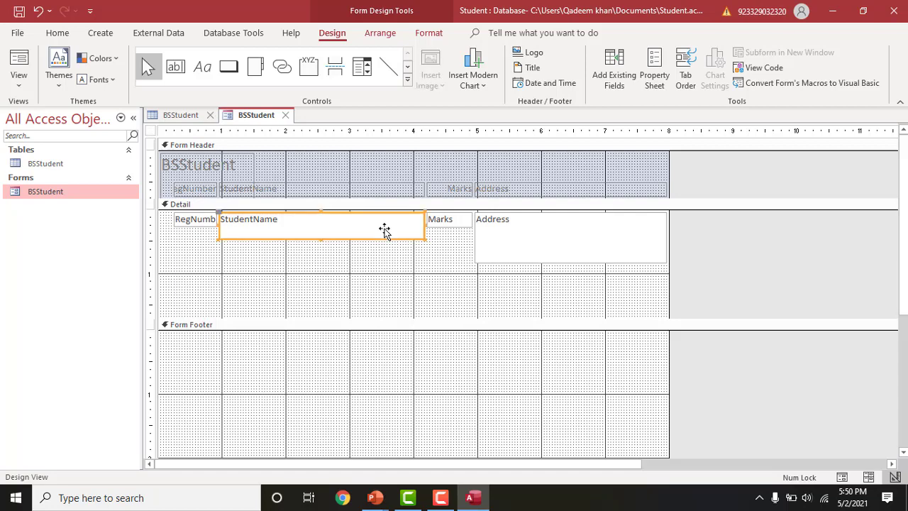
drag(423, 223, 362, 223)
click(419, 190)
drag(419, 190, 362, 192)
click(408, 286)
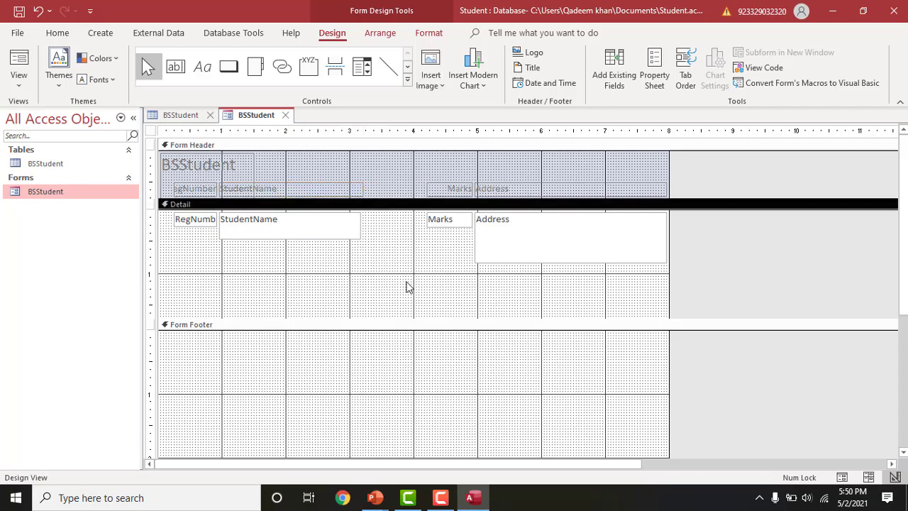
click(448, 190)
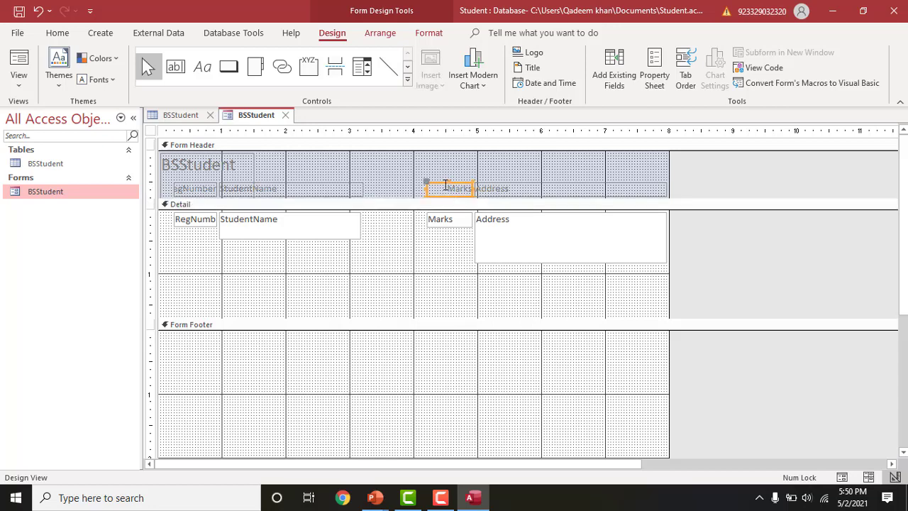
drag(426, 185, 381, 184)
click(410, 245)
click(435, 227)
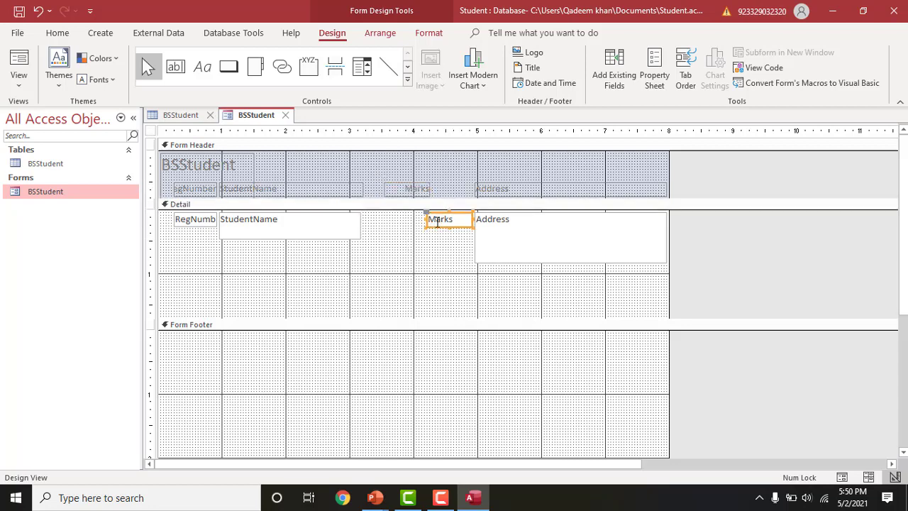
drag(425, 210, 395, 212)
- Align the StudentName heading and box slightly right and nudge the Marks label into place
click(439, 245)
click(494, 236)
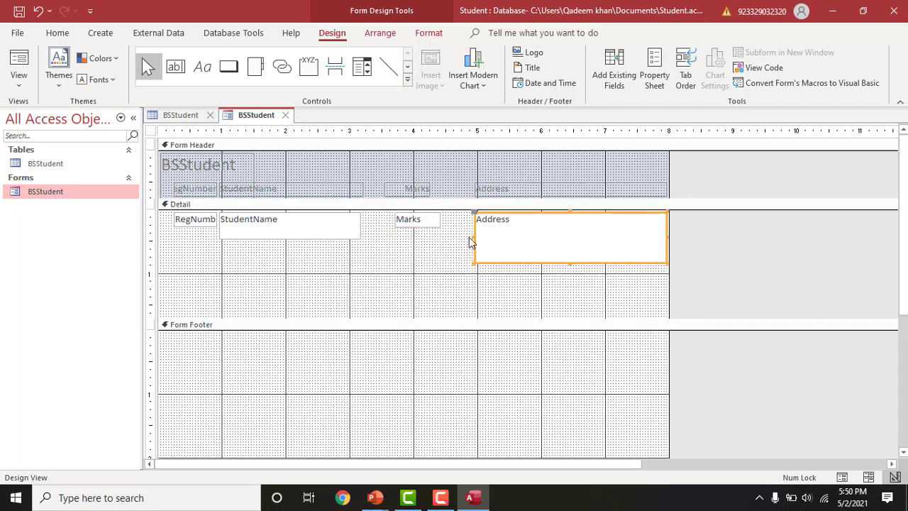
click(442, 245)
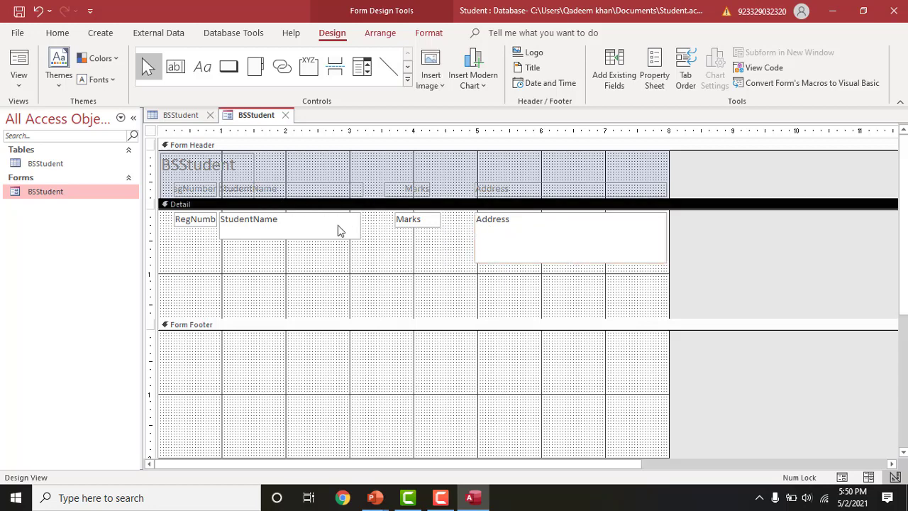
click(255, 186)
click(280, 188)
drag(221, 188, 235, 183)
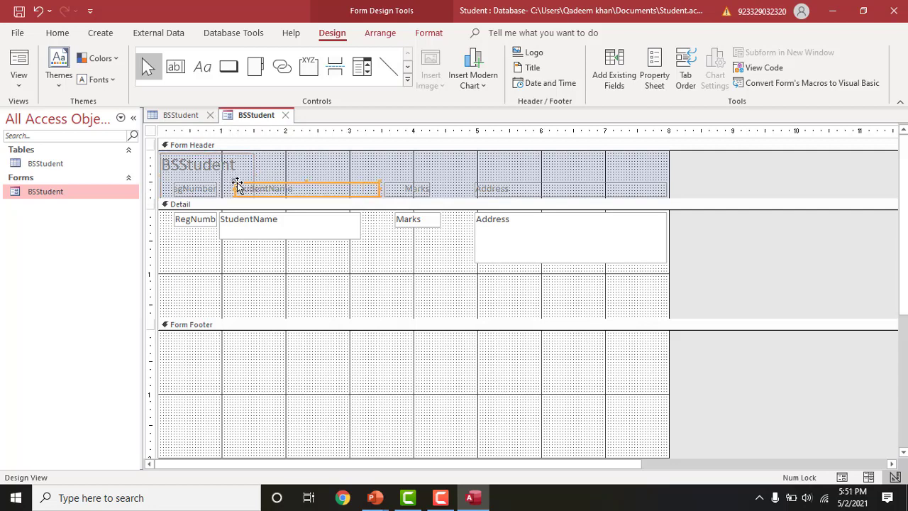
click(286, 258)
click(263, 237)
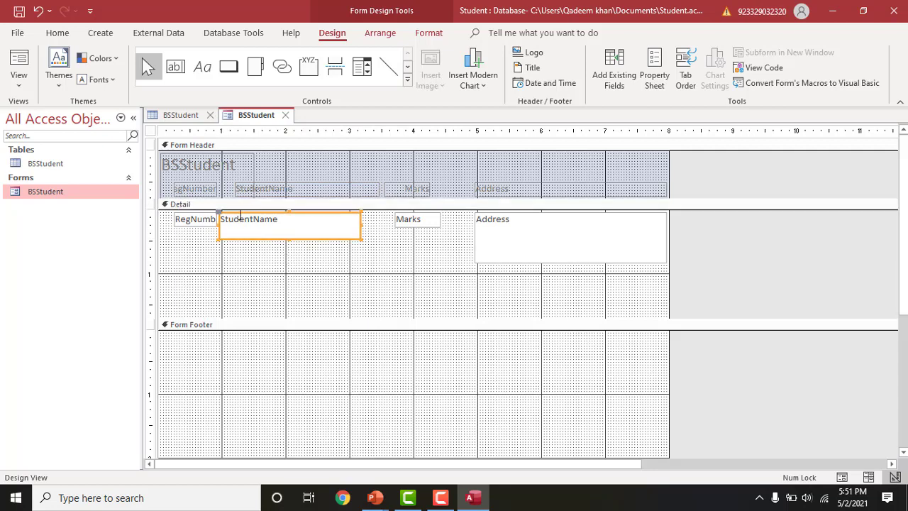
drag(218, 212, 237, 212)
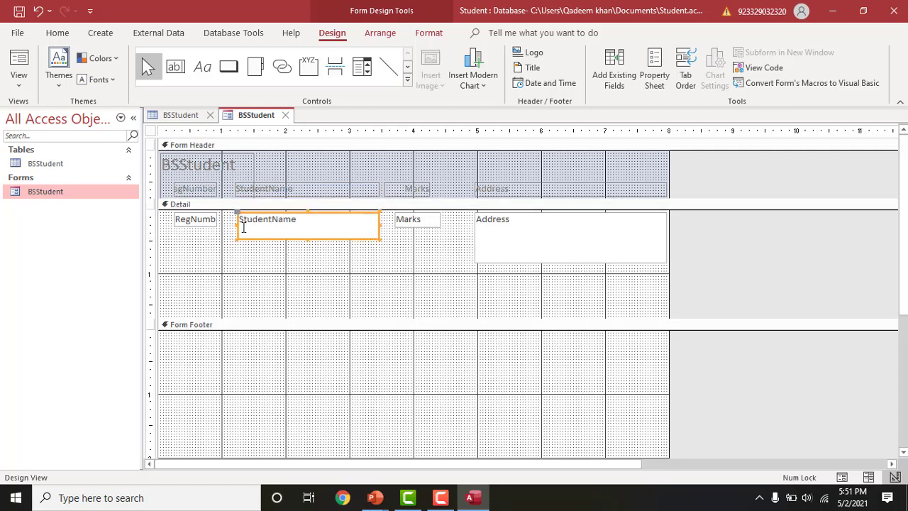
click(260, 255)
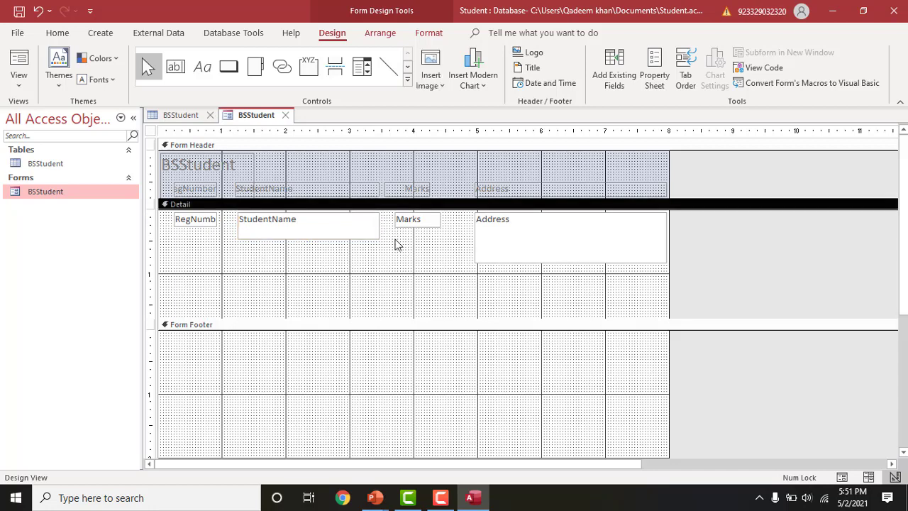
click(415, 221)
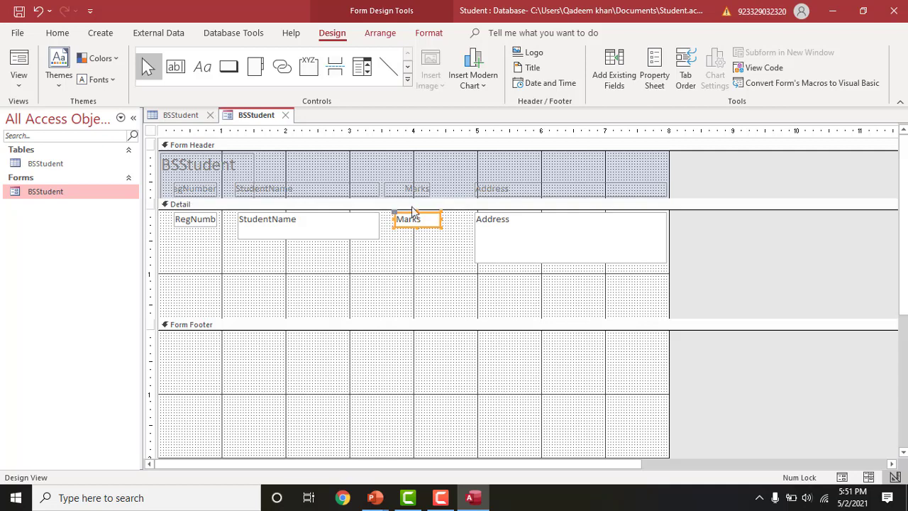
drag(396, 213, 402, 221)
click(399, 249)
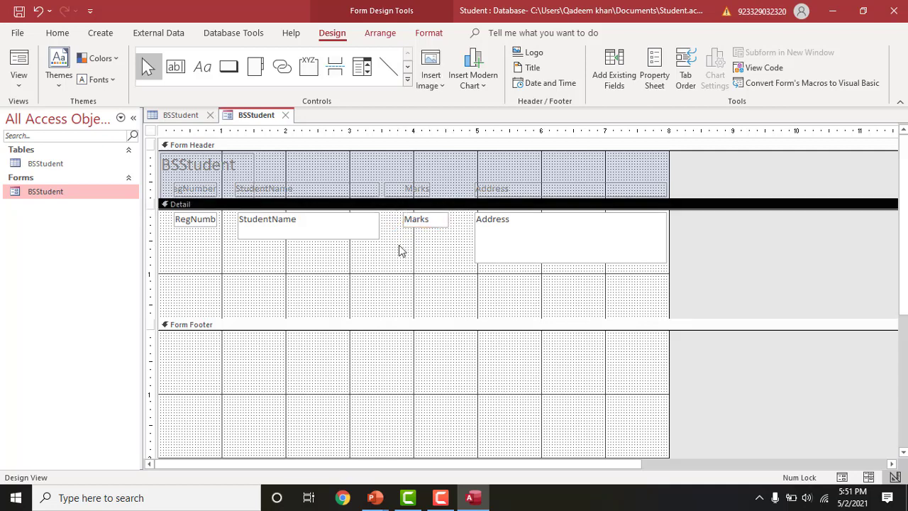
- Save the BSStudent form design and open the form to view its records
click(20, 12)
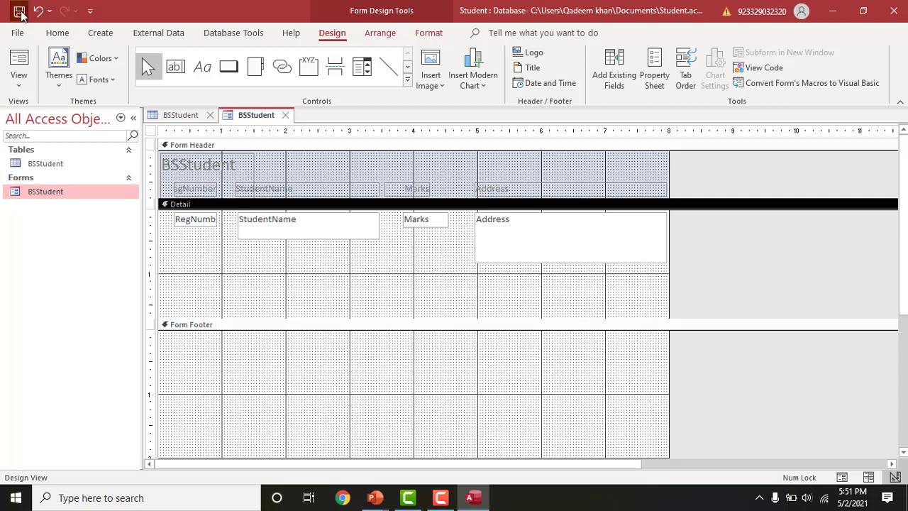
right_click(51, 190)
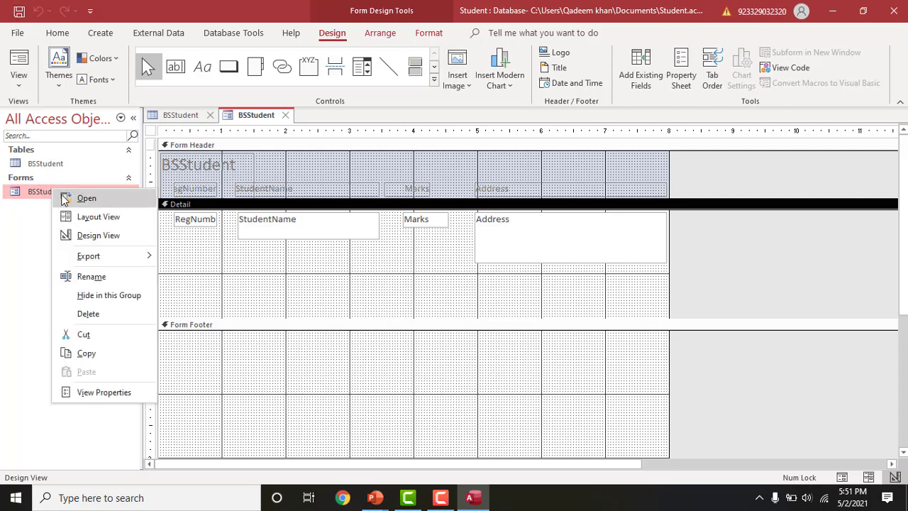
click(63, 197)
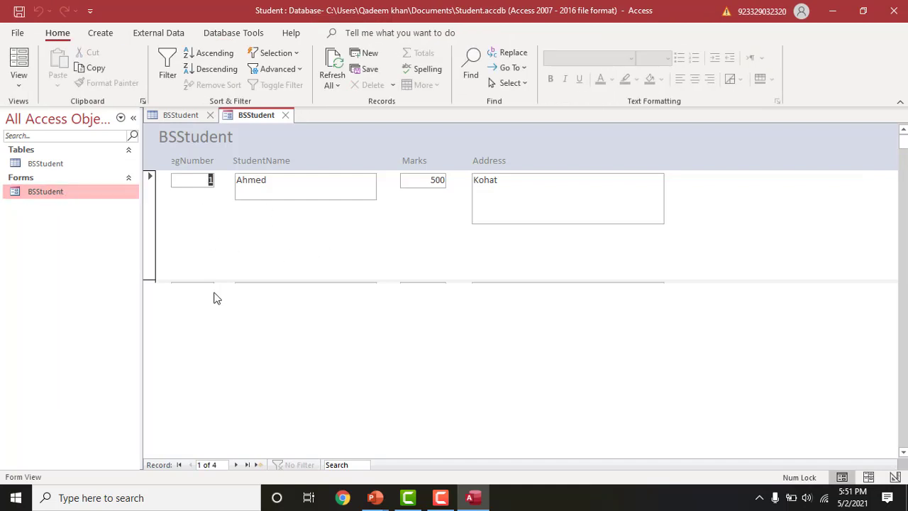
- Select the first record and switch the form to Form View to check the layout
click(148, 178)
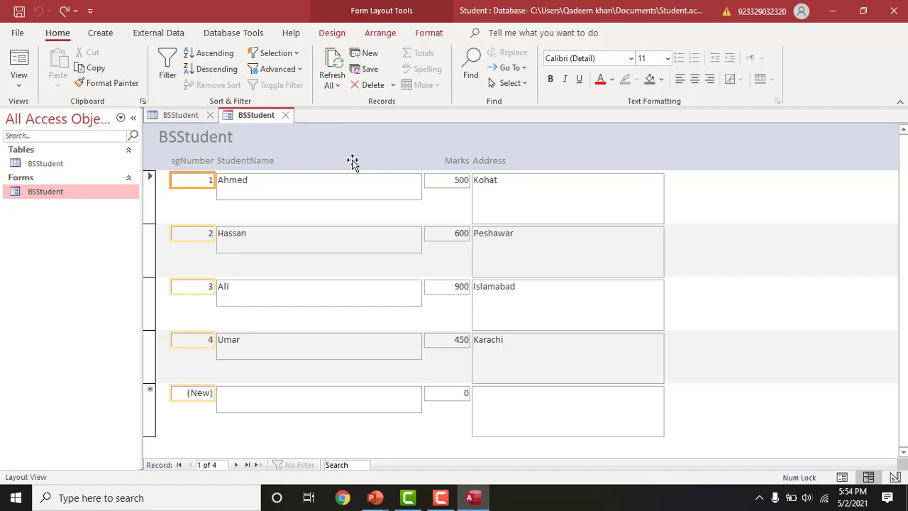
click(19, 59)
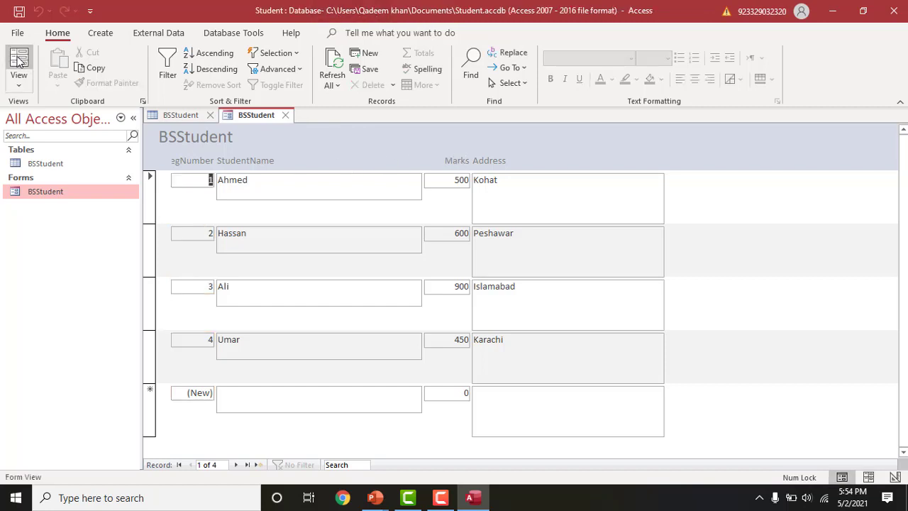
- Return to Layout View and pick the Button control from the expanded Controls gallery
click(19, 59)
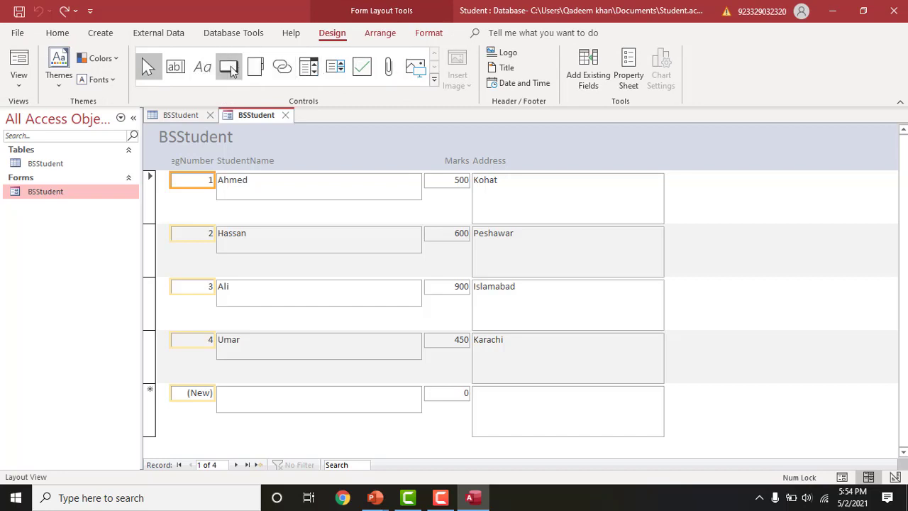
click(434, 79)
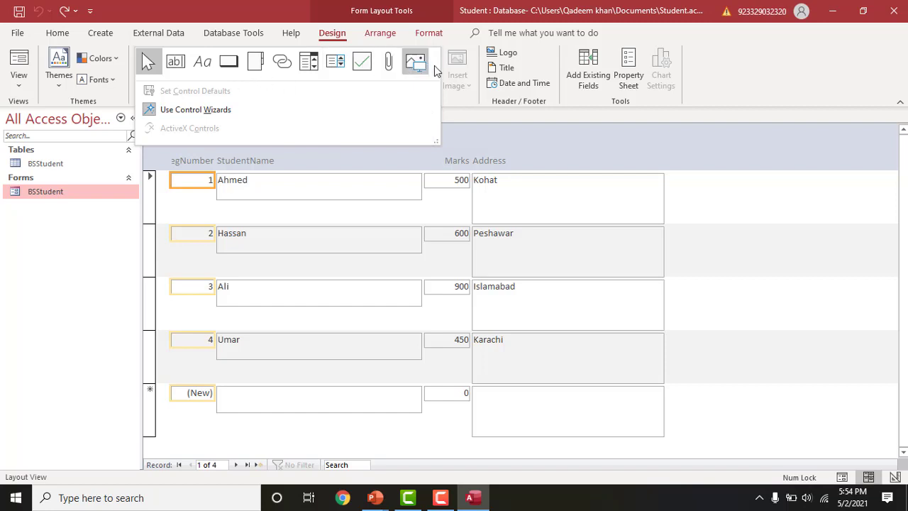
click(229, 64)
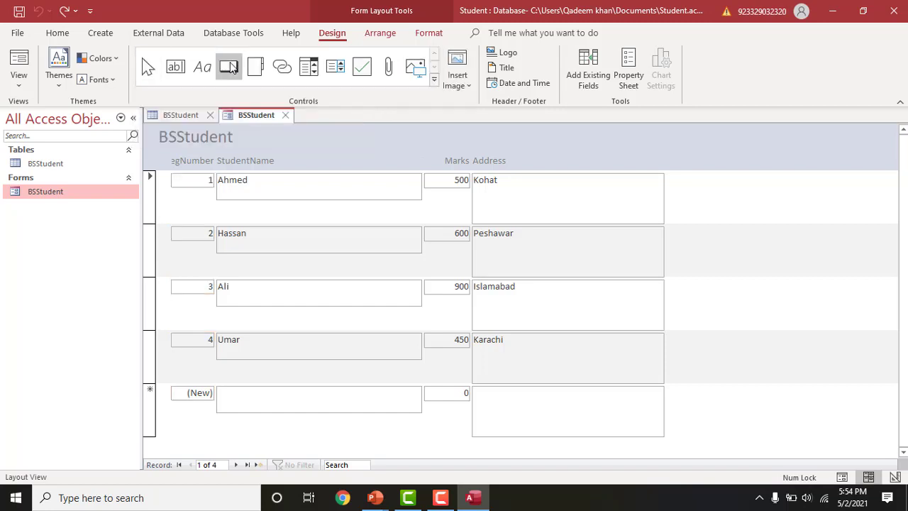
- Add a command button with the Find Record action and a binoculars picture instead of text
click(389, 142)
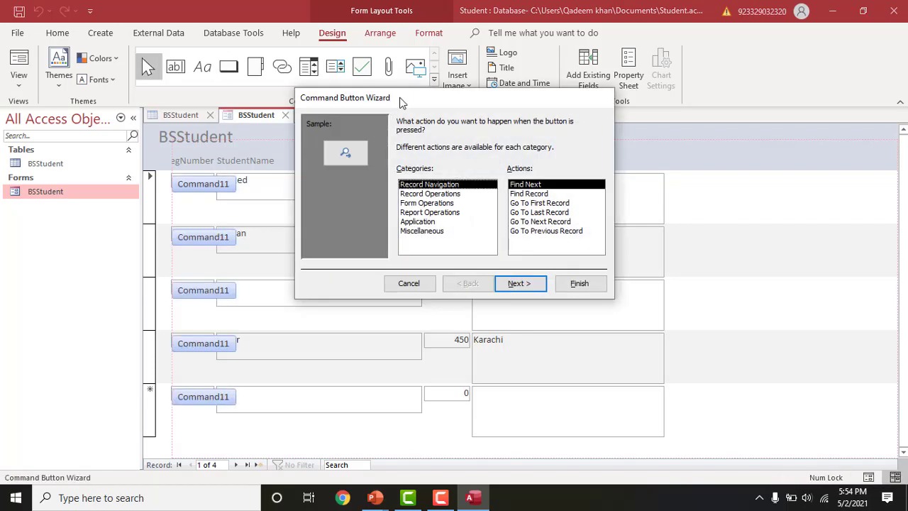
drag(400, 98, 479, 201)
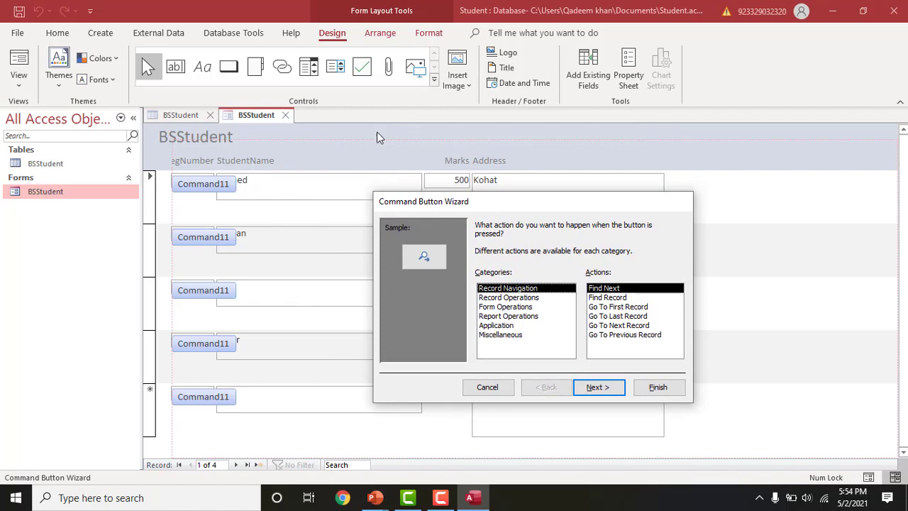
drag(507, 203, 448, 115)
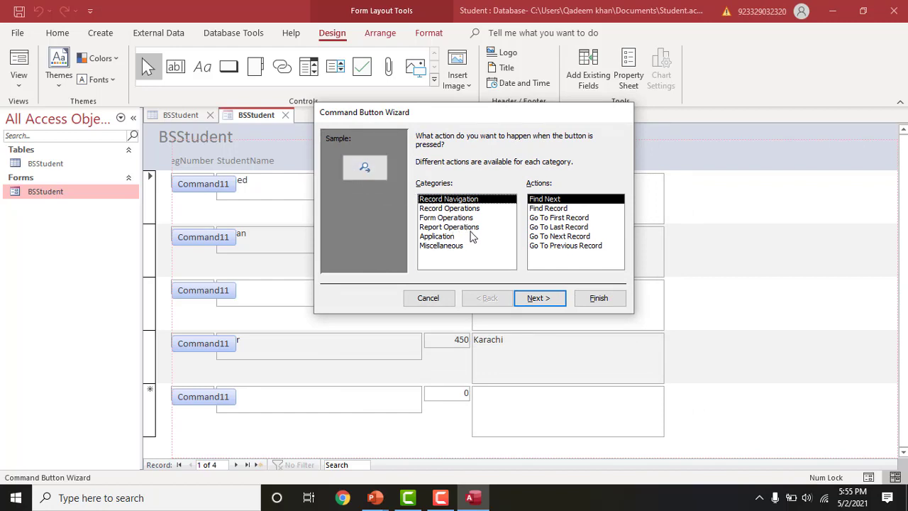
click(542, 209)
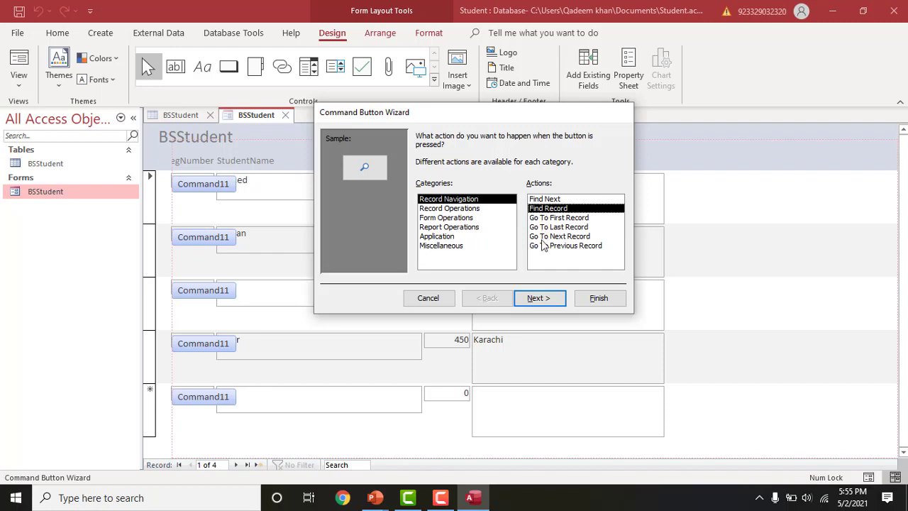
click(541, 299)
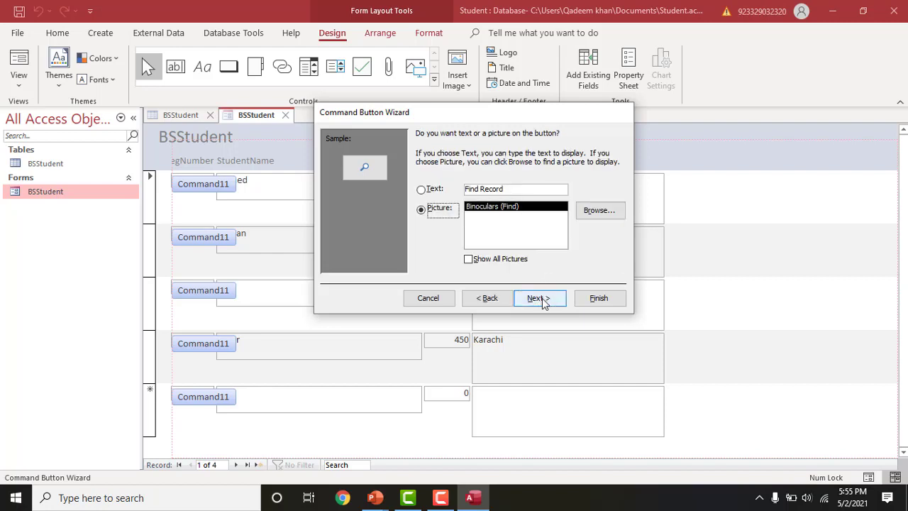
click(421, 190)
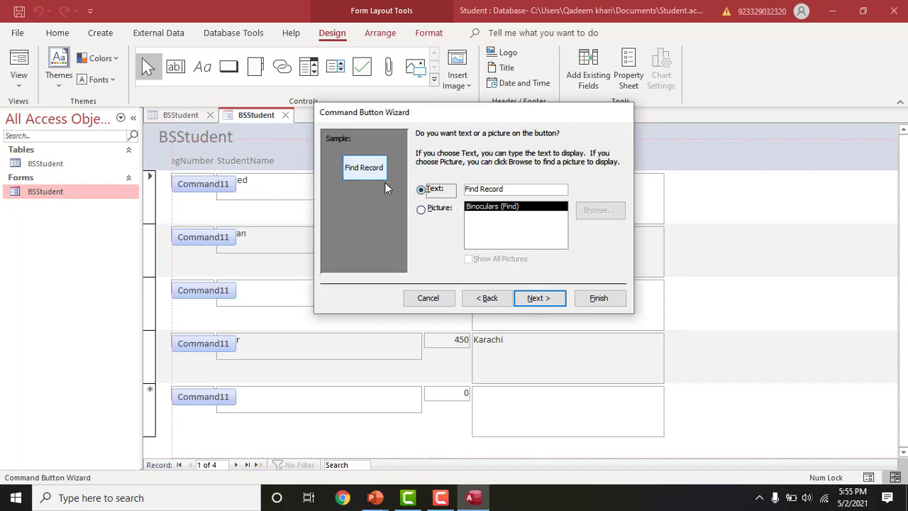
click(421, 209)
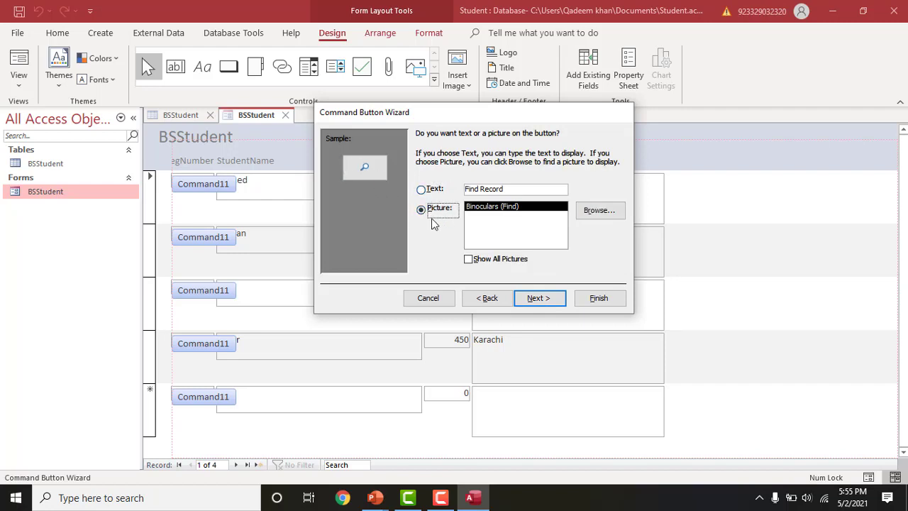
click(535, 305)
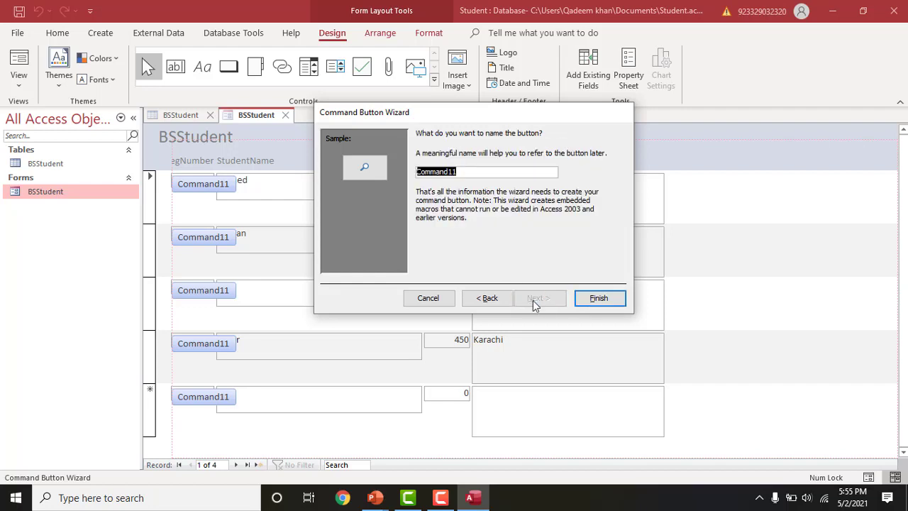
click(593, 300)
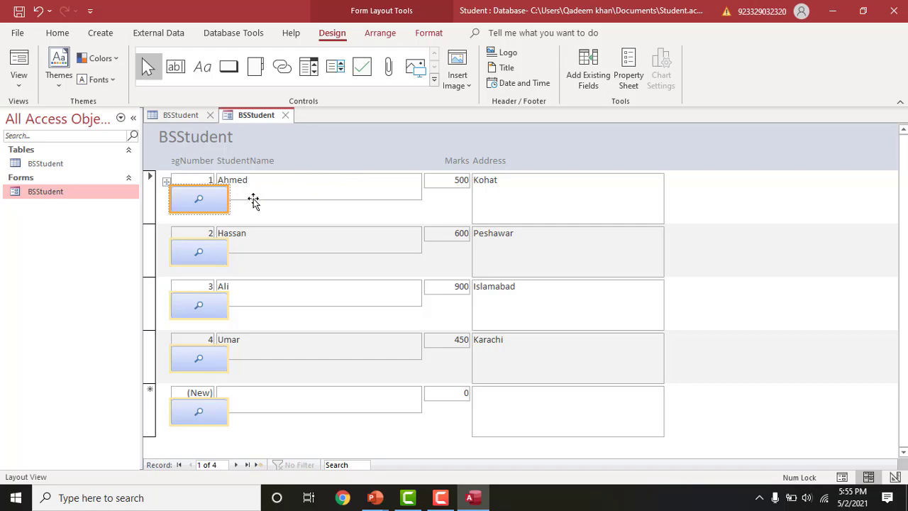
- Move the Find Record button out of the record rows into the BSStudent form header
click(187, 203)
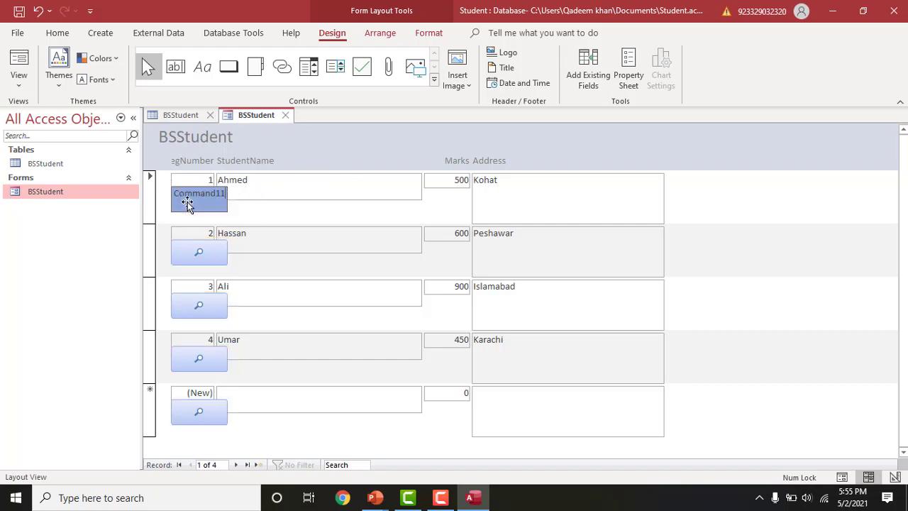
click(268, 215)
click(201, 254)
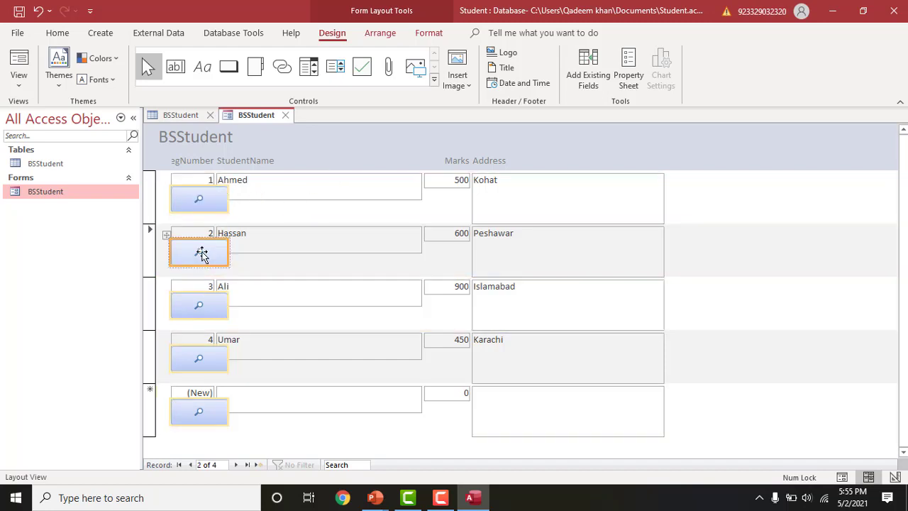
key(Delete)
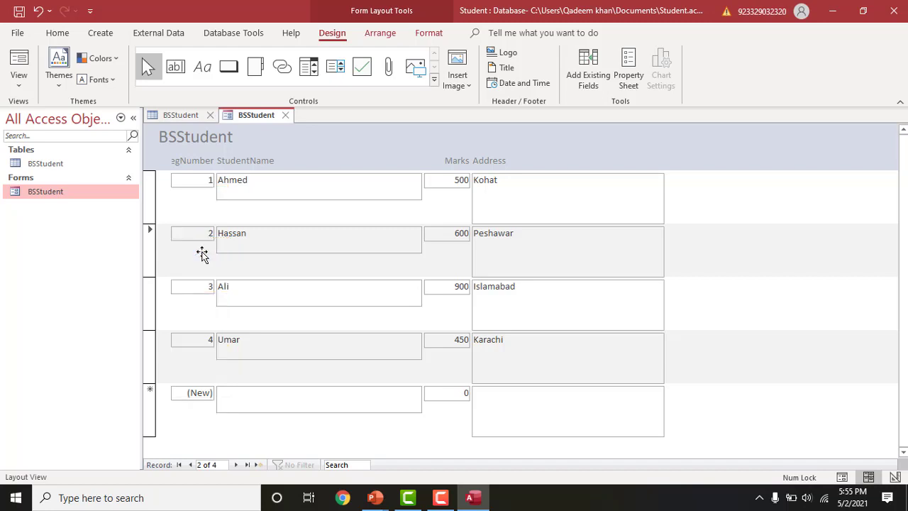
key(ctrl+z)
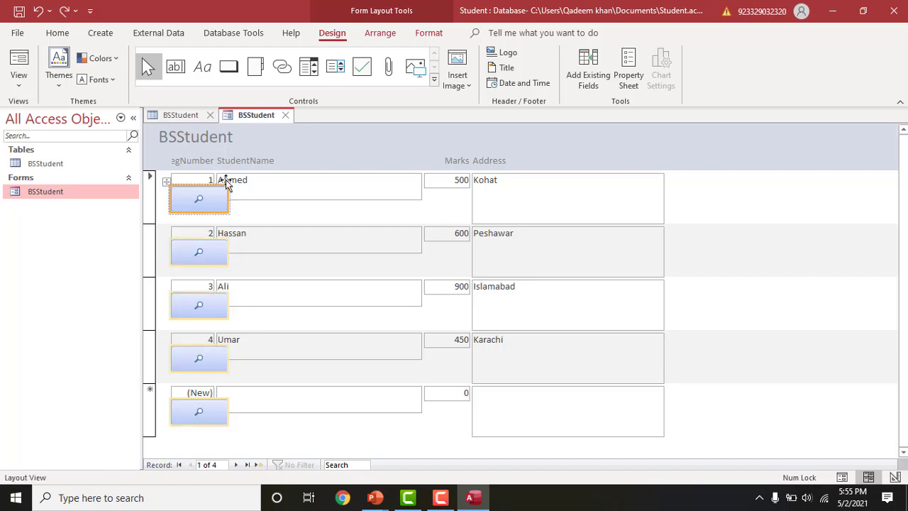
click(308, 147)
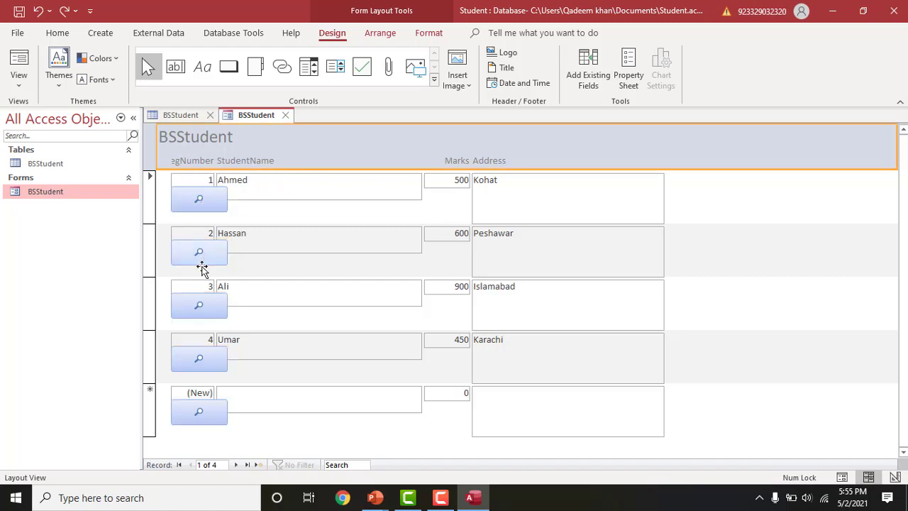
click(202, 420)
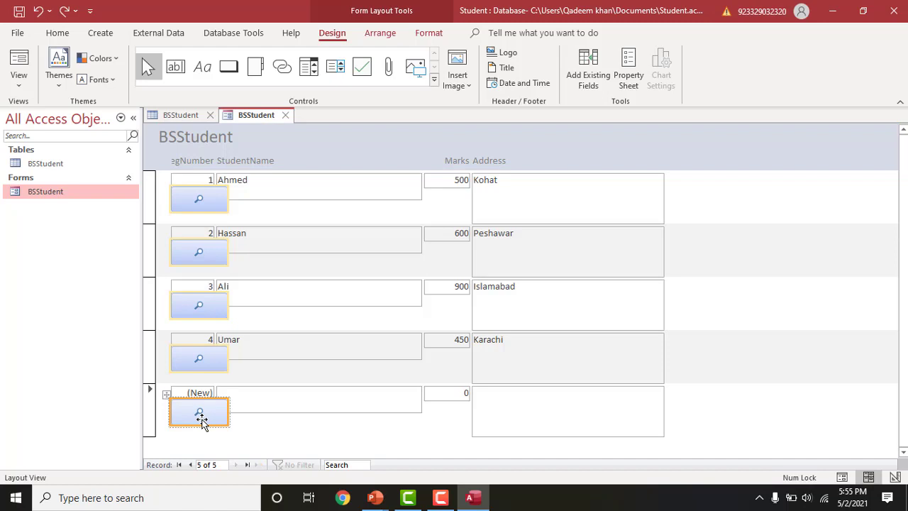
mouse_move(202, 424)
mouse_down()
mouse_move(241, 419)
mouse_move(403, 143)
mouse_move(388, 320)
mouse_move(210, 373)
mouse_move(194, 404)
mouse_move(192, 460)
mouse_move(200, 409)
mouse_up()
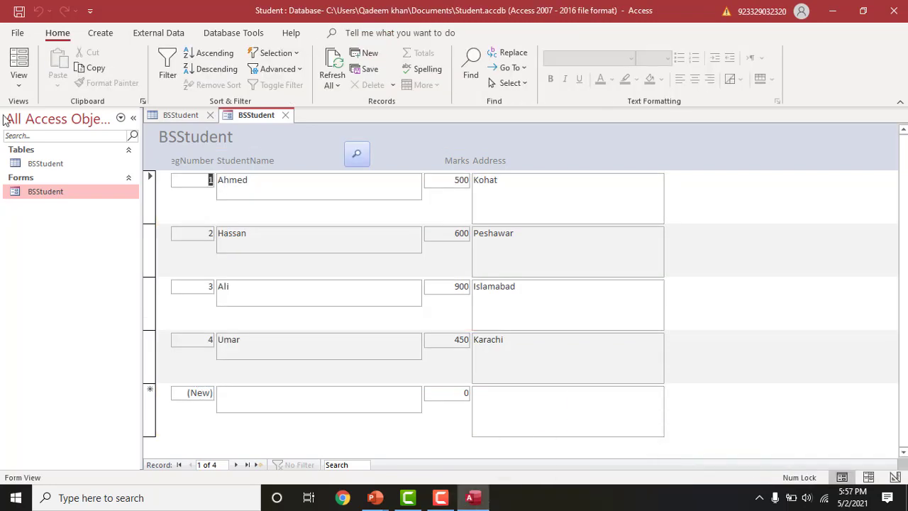
- Use the header Find Record button to search the records for 6 and then 3
click(359, 157)
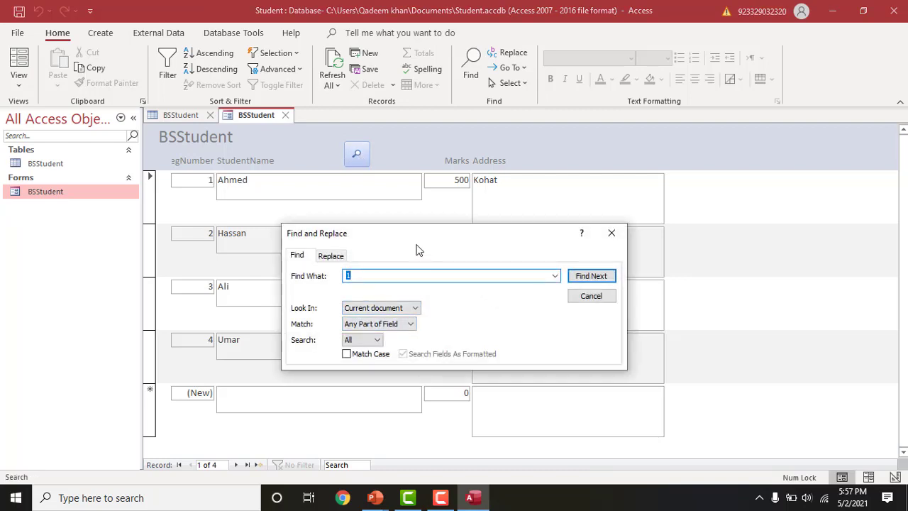
drag(415, 233, 442, 186)
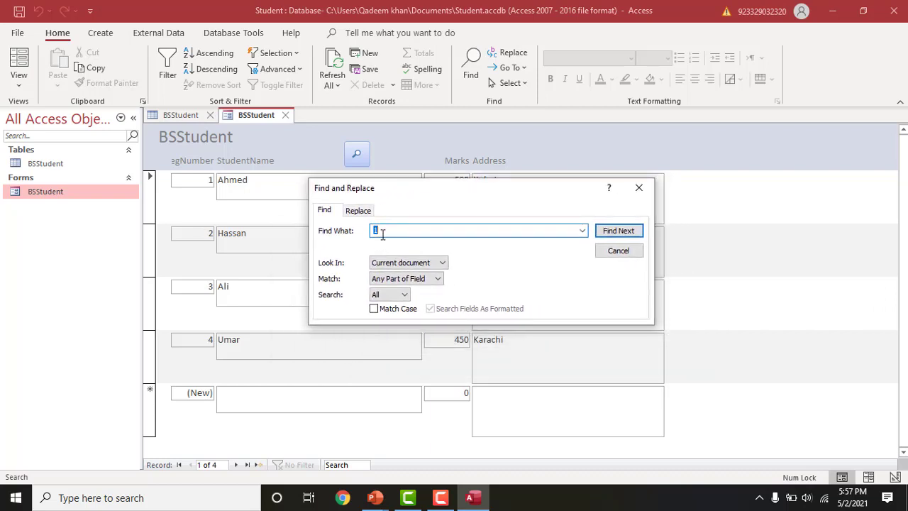
text(6)
click(607, 231)
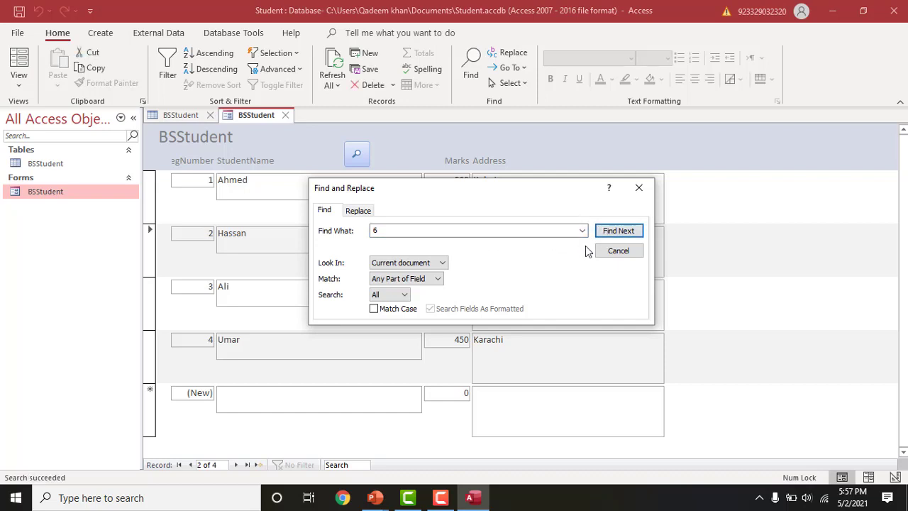
double_click(406, 233)
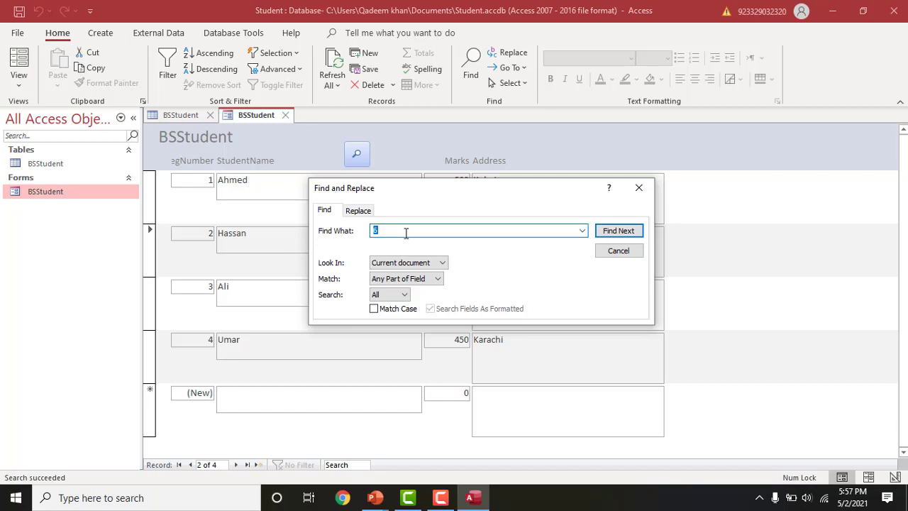
click(608, 235)
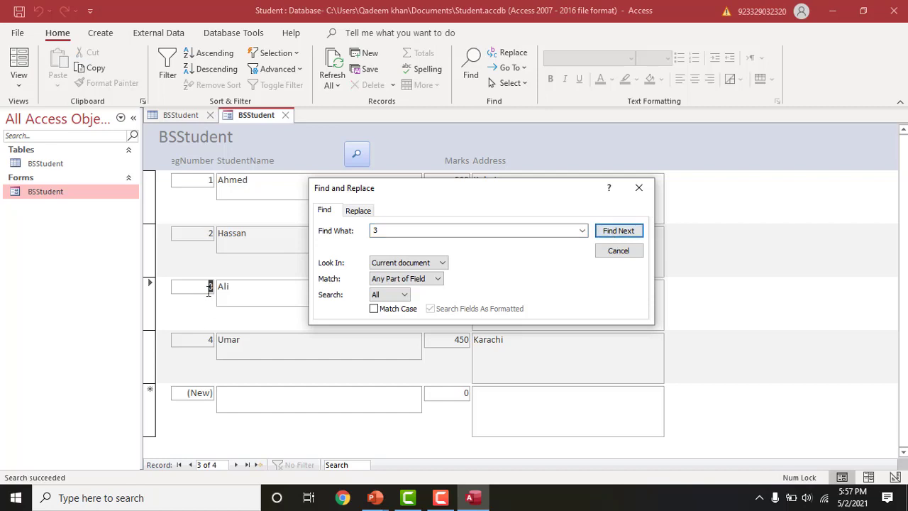
- Search for a student's name, then close the Find and Replace dialog
double_click(378, 230)
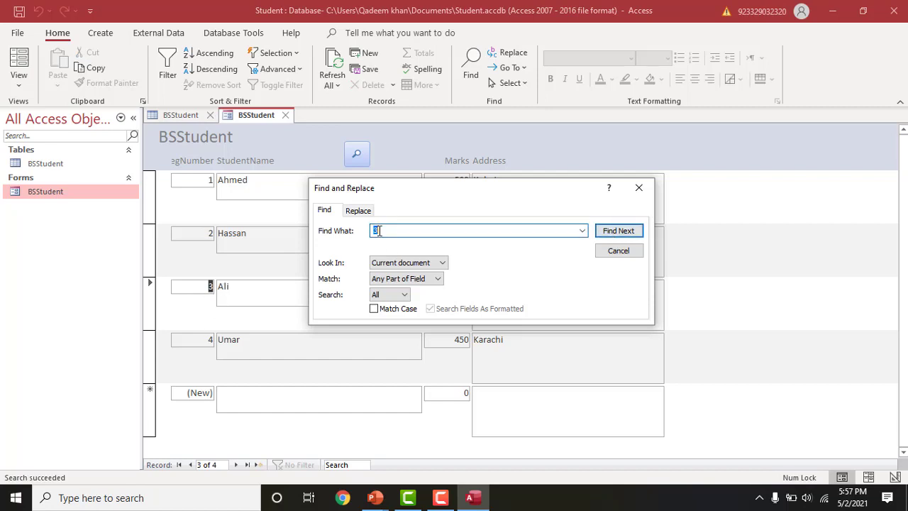
text(A)
key(BackSpace)
text(Hassan)
click(618, 230)
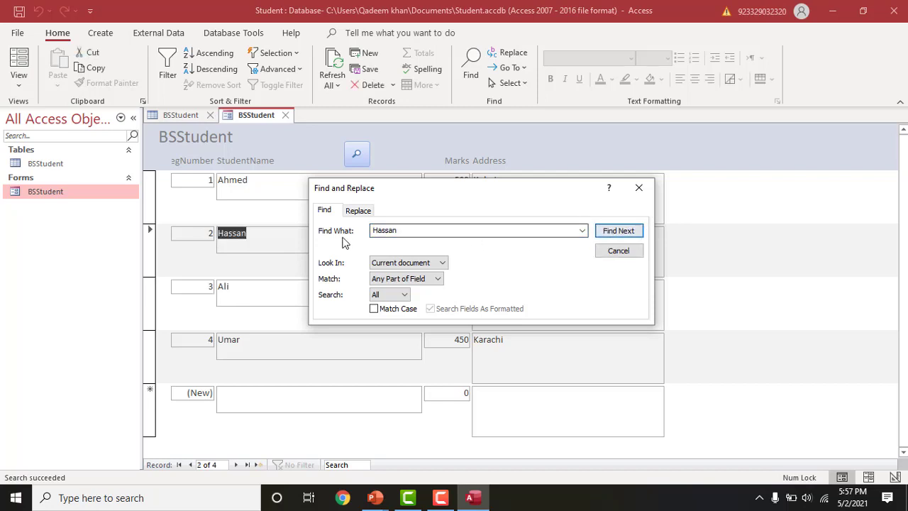
drag(455, 193, 608, 227)
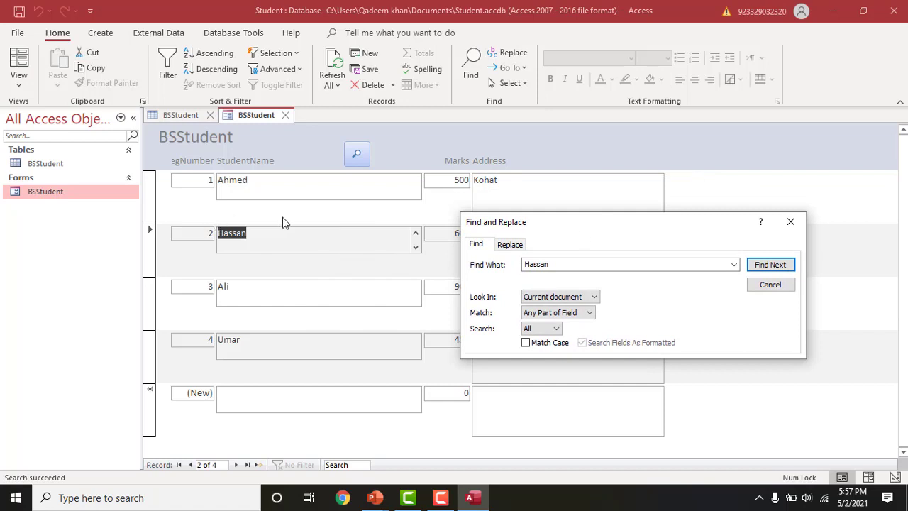
click(790, 222)
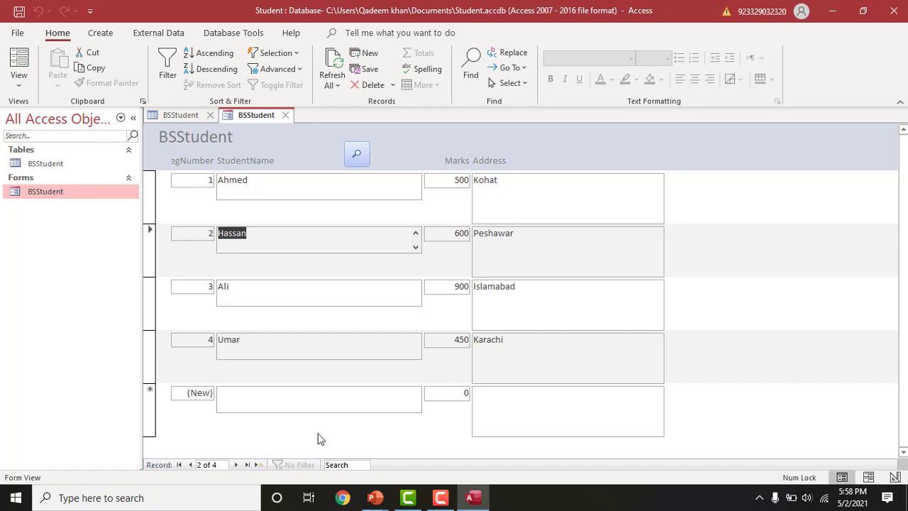
- Return to the PowerPoint slide show and advance to the Creating a Simple Report slide
mouse_move(389, 508)
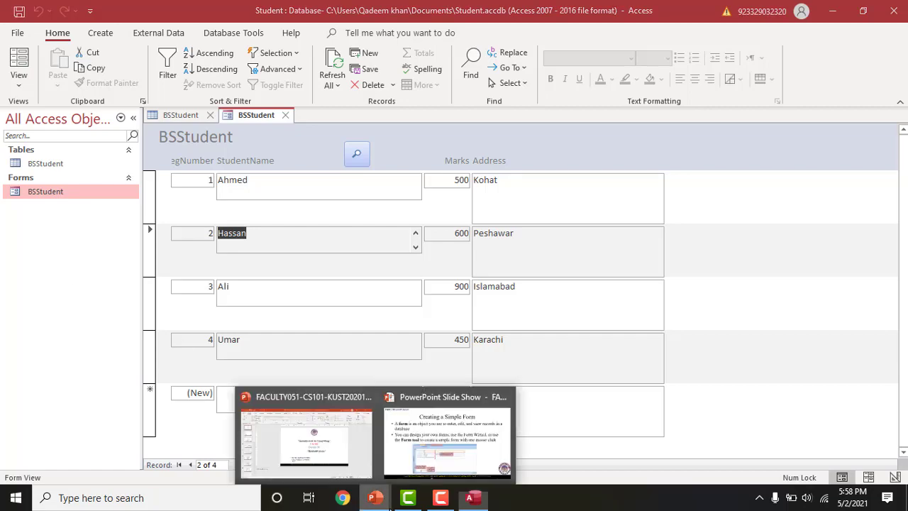
click(422, 467)
click(287, 298)
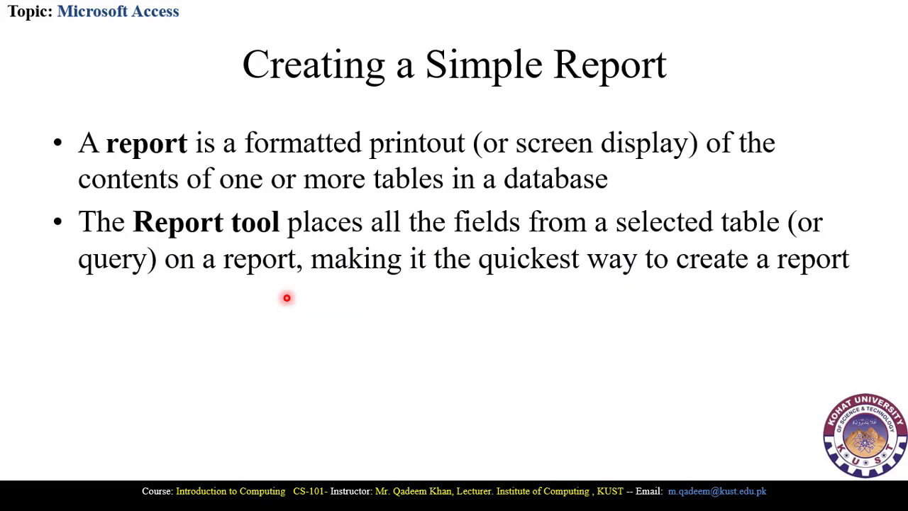